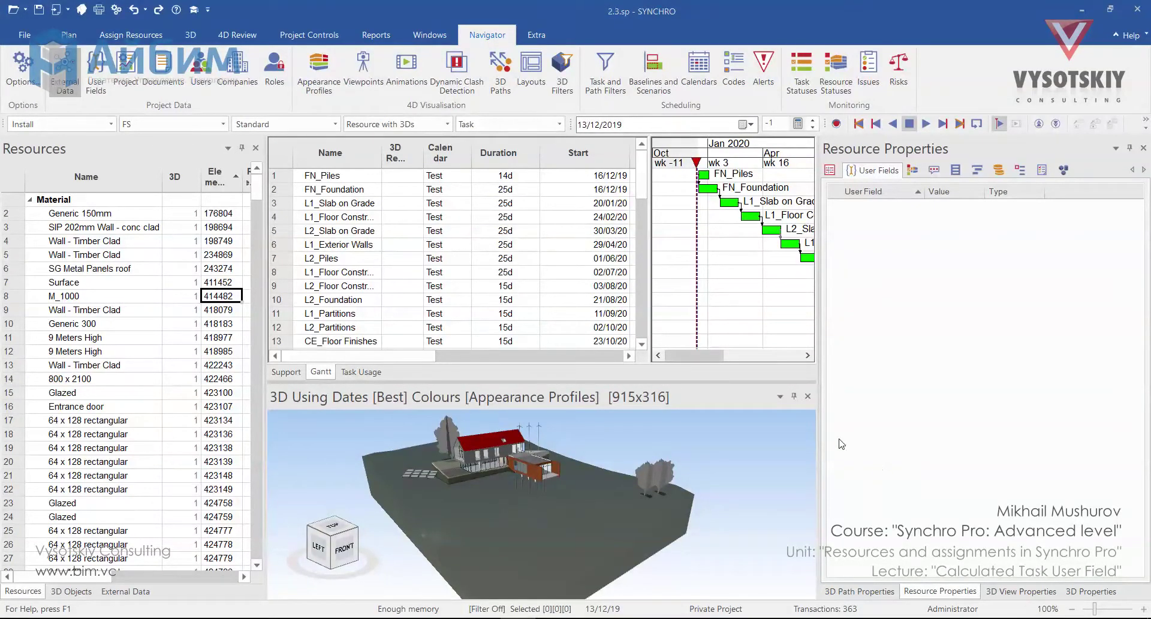
- Show the Task Properties of L1_Slab on Grade, listing Assembly Code A1030 and Level Code Level 1
{"action": "left_click", "coordinate": [347, 204]}
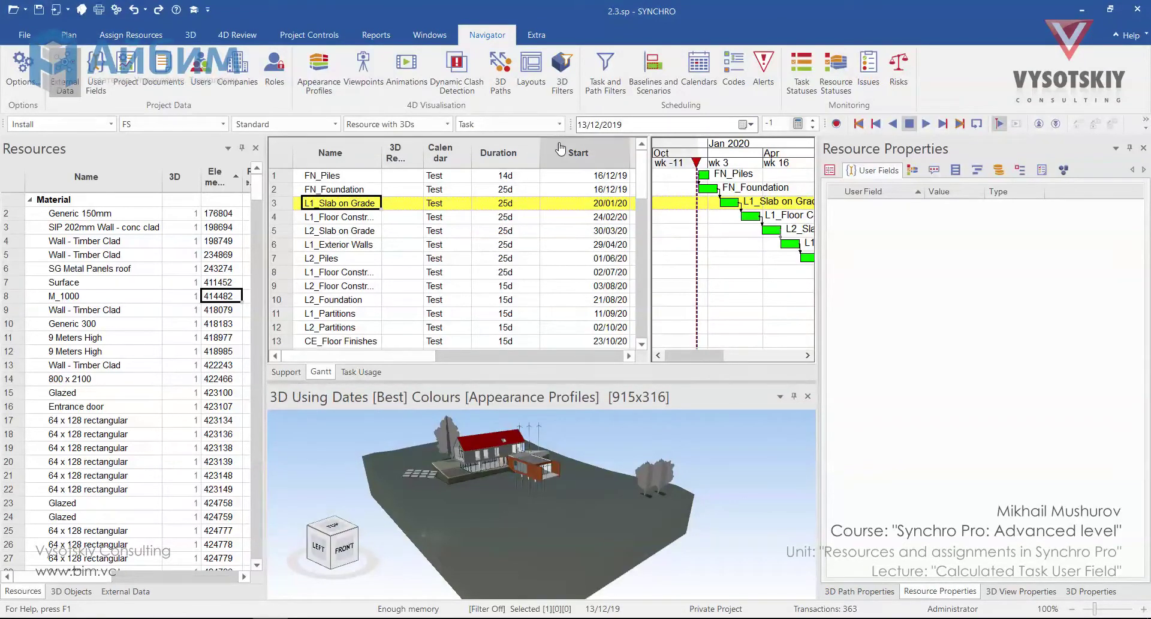
{"action": "left_click", "coordinate": [430, 34]}
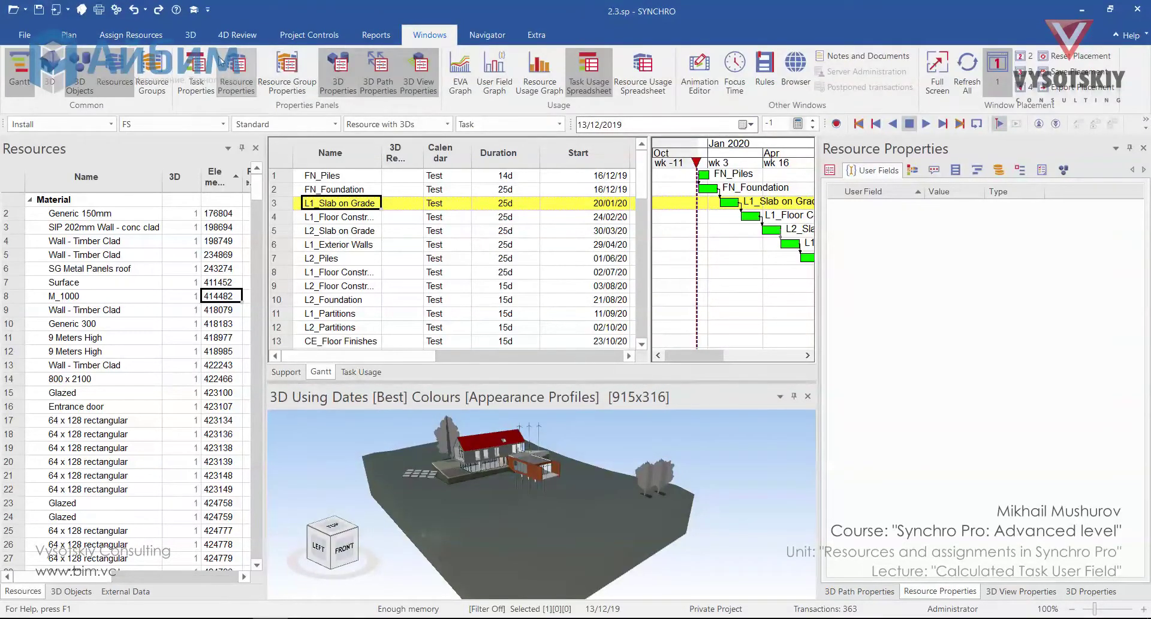
{"action": "left_click", "coordinate": [195, 71]}
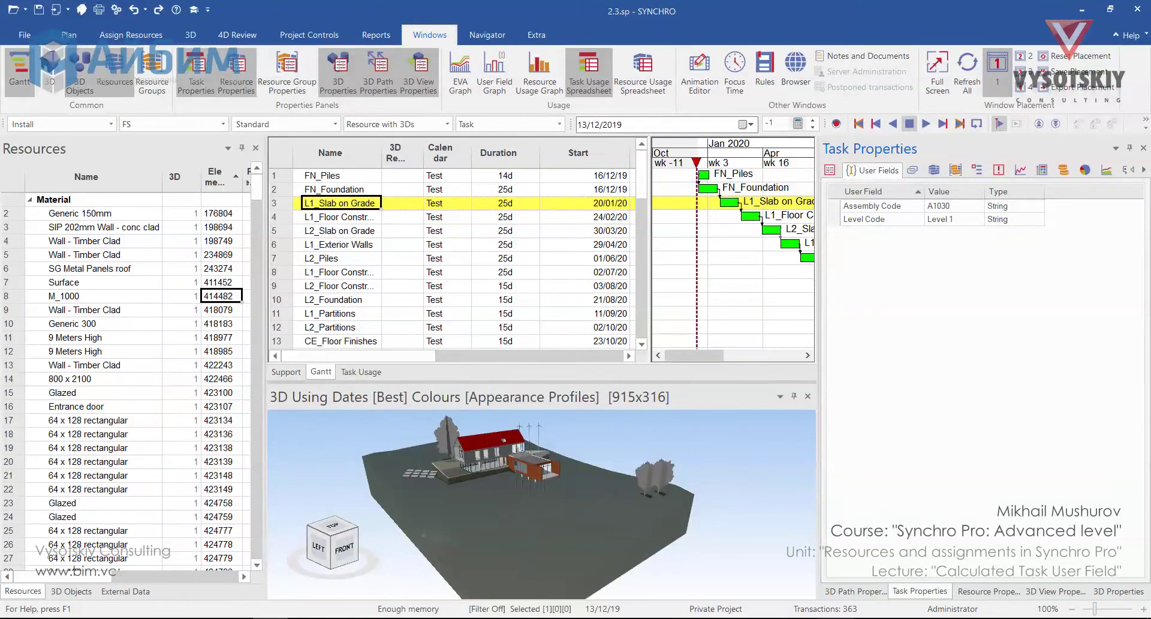
{"action": "key", "text": "alt+Tab"}
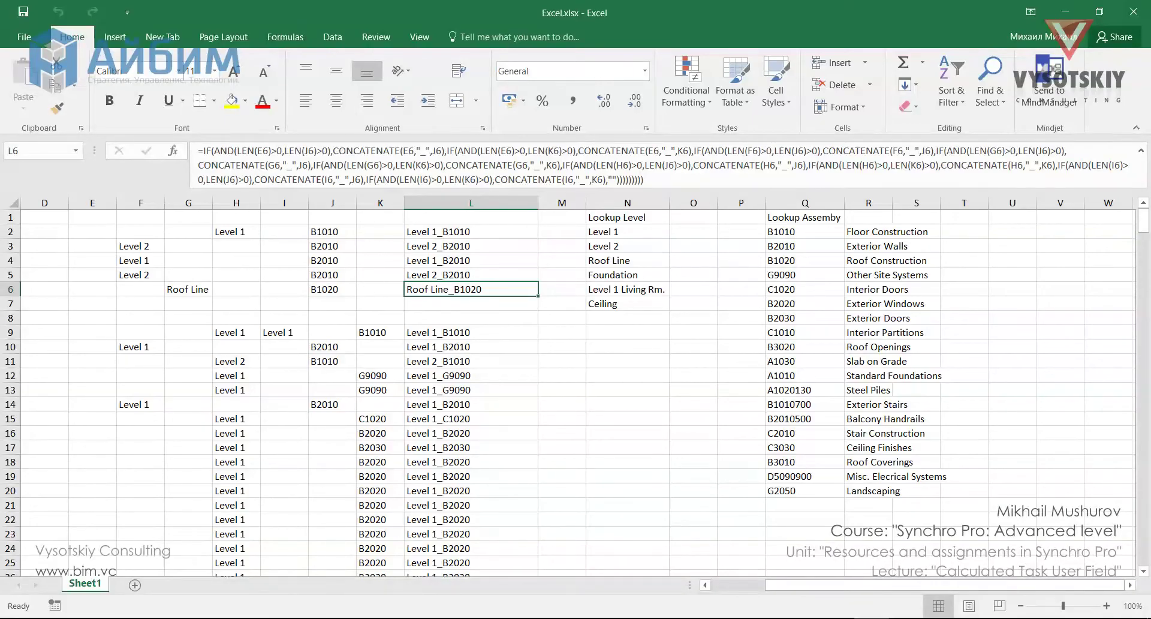
{"action": "key", "text": "alt+Tab"}
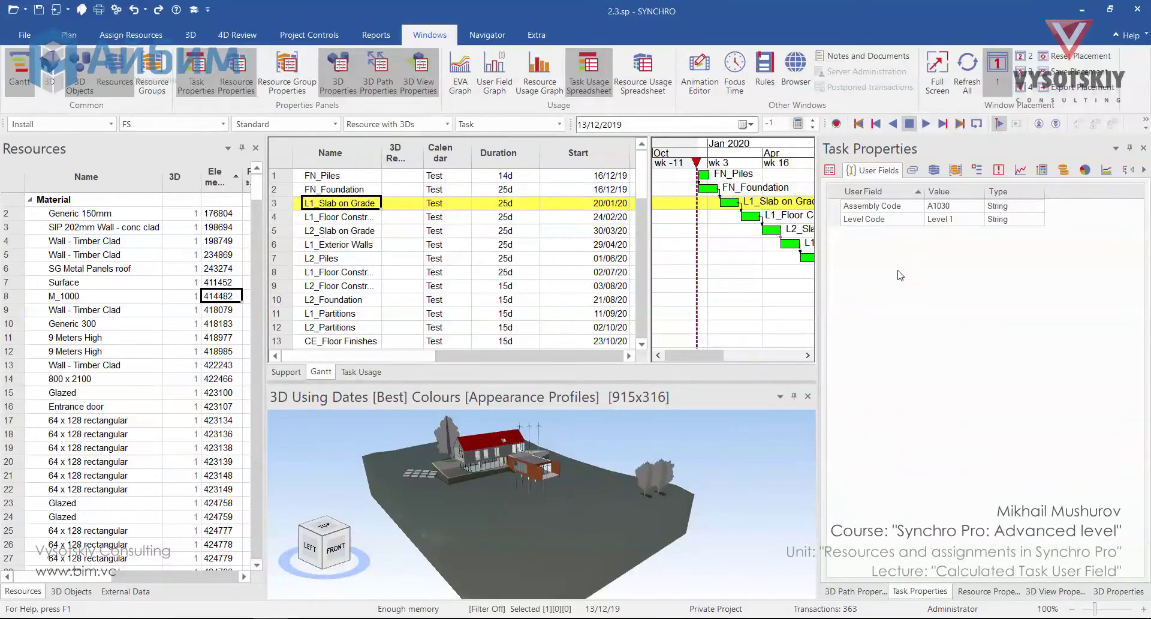
- Create a new String-type task user field named Task_WBS_1
{"action": "right_click", "coordinate": [875, 253]}
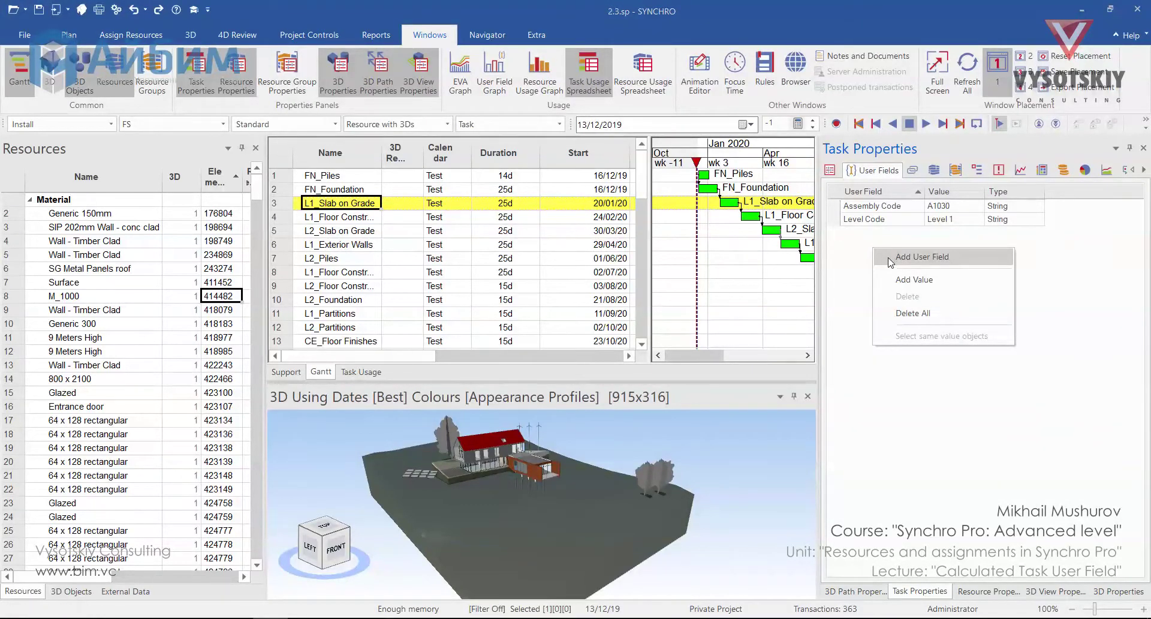
{"action": "left_click", "coordinate": [922, 257]}
{"action": "left_click_drag", "start_coordinate": [664, 185], "coordinate": [769, 149]}
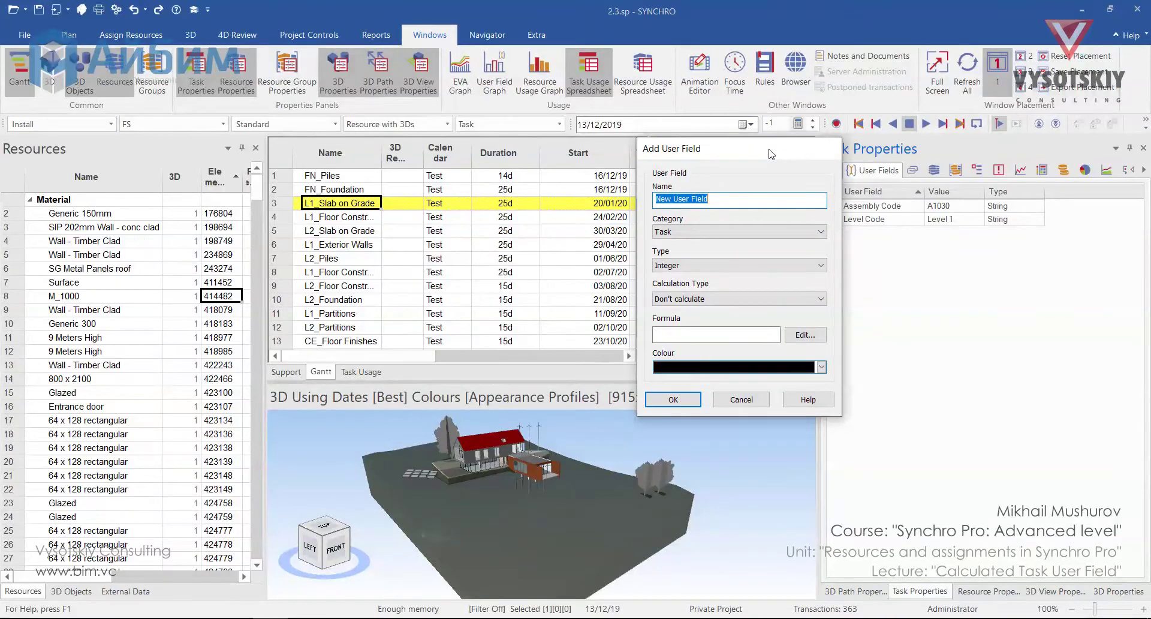
{"action": "key", "text": "BackSpace"}
{"action": "type", "text": "Task_WBS_1"}
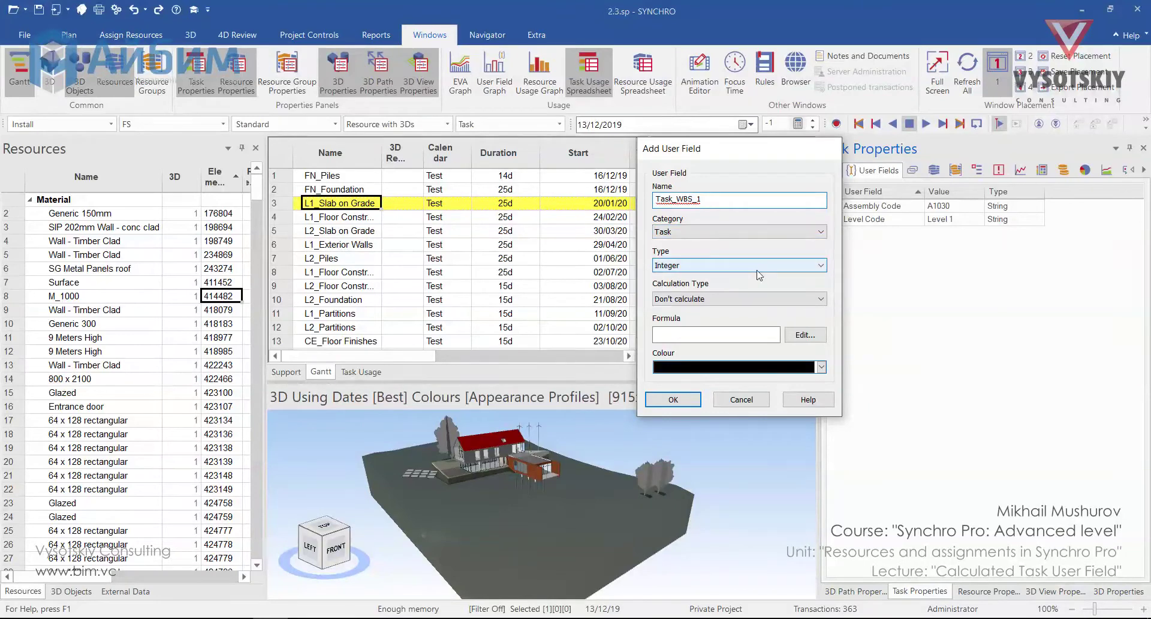
{"action": "left_click", "coordinate": [759, 274]}
{"action": "left_click", "coordinate": [765, 303]}
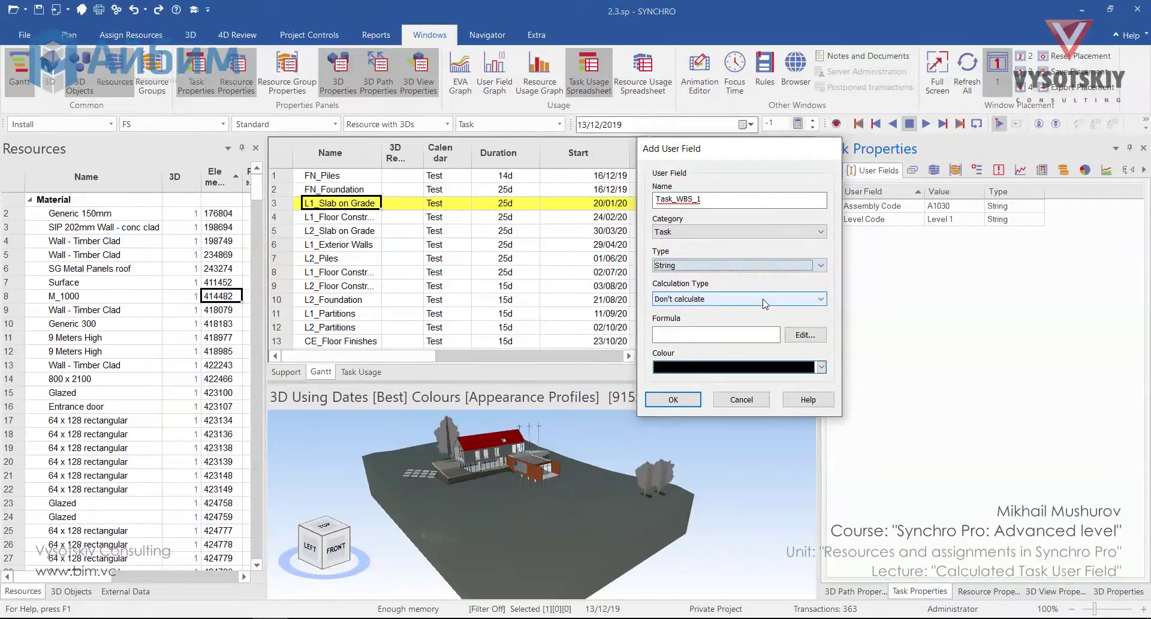
{"action": "left_click", "coordinate": [692, 407]}
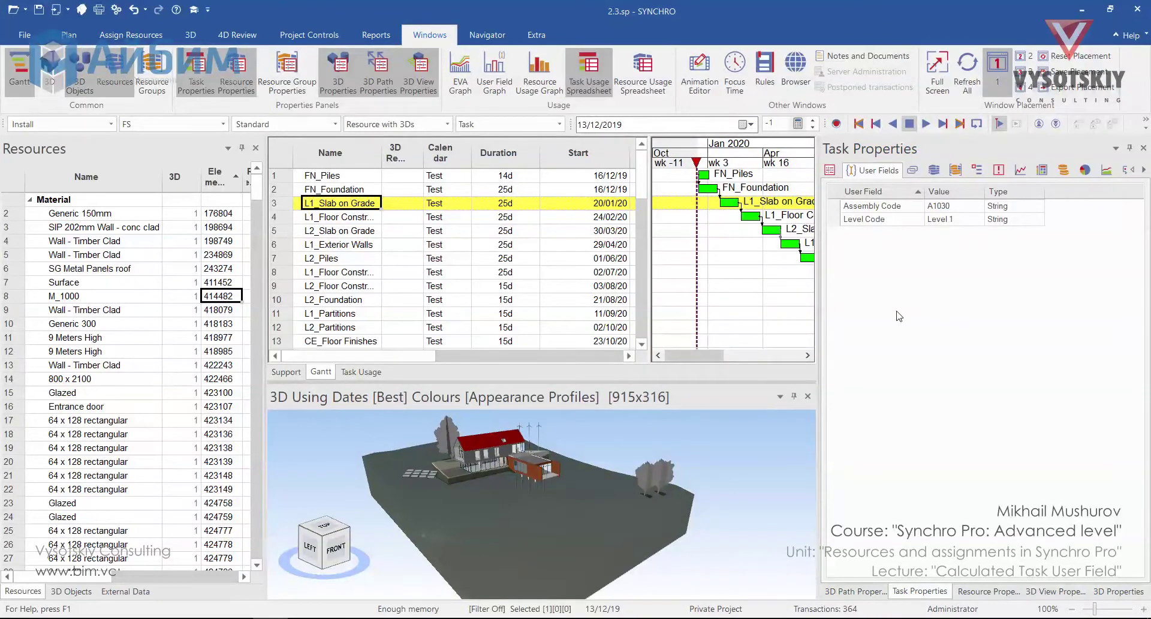
- Add a String task user field Task_WBS_2 with Calculation Type set to Calculate
{"action": "right_click", "coordinate": [907, 281]}
{"action": "left_click", "coordinate": [932, 291]}
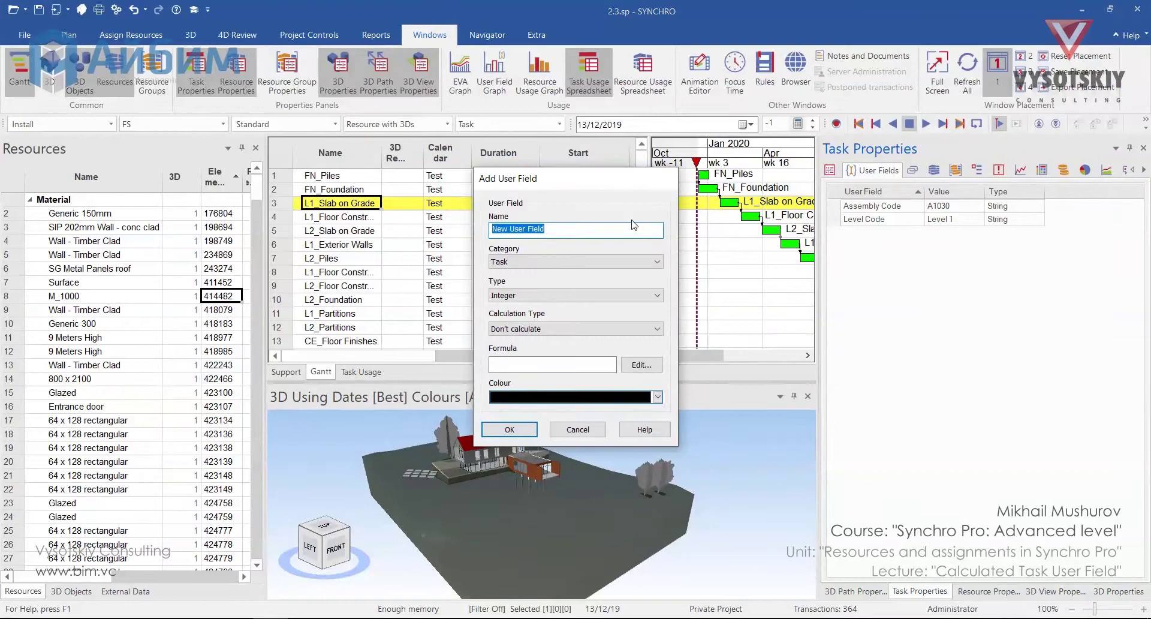
{"action": "type", "text": "Task_WBS_2"}
{"action": "left_click", "coordinate": [647, 295]}
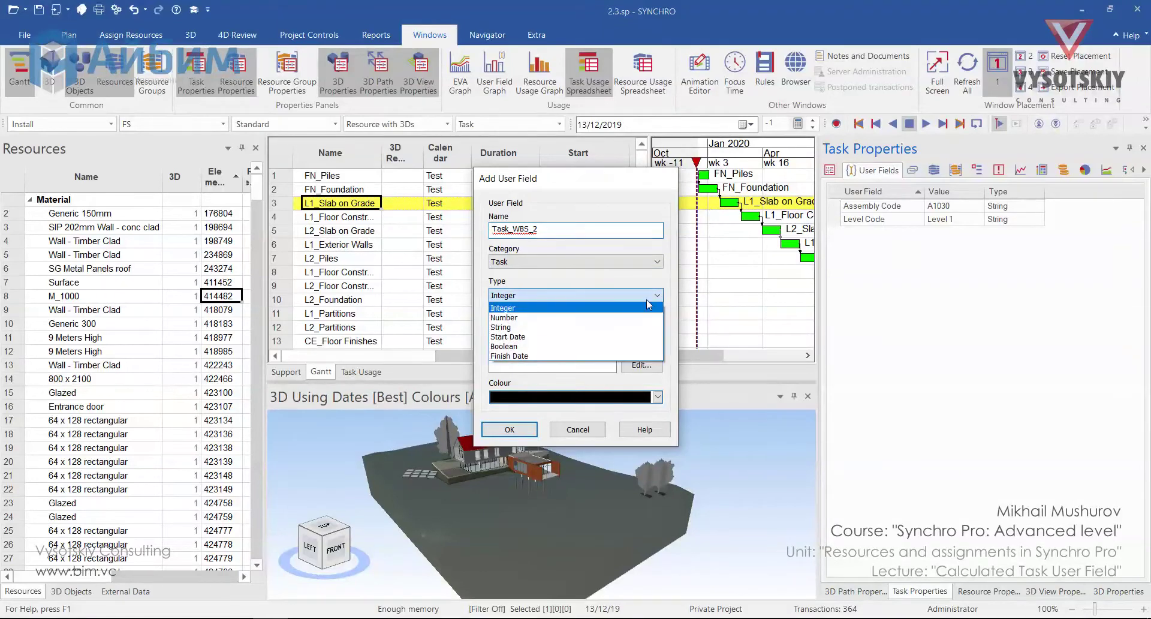
{"action": "left_click", "coordinate": [646, 327]}
{"action": "left_click", "coordinate": [646, 328]}
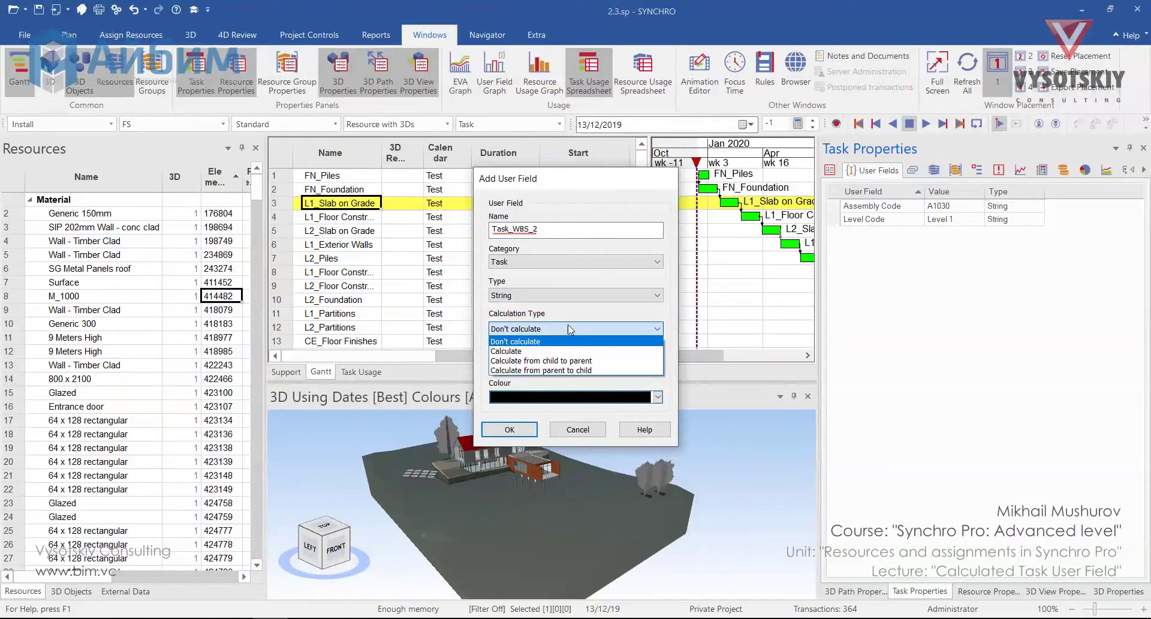
{"action": "left_click", "coordinate": [536, 352]}
{"action": "left_click", "coordinate": [510, 430]}
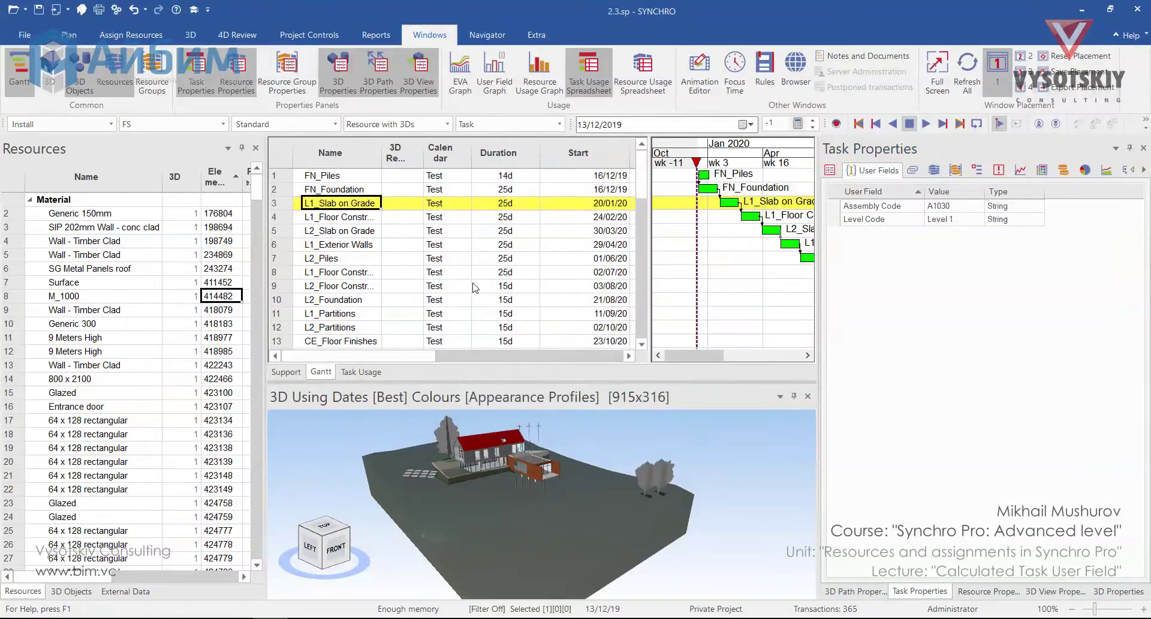
- Add Task_WBS_1 and Task_WBS_2 as task table columns, ordered above Calendar
{"action": "right_click", "coordinate": [442, 157]}
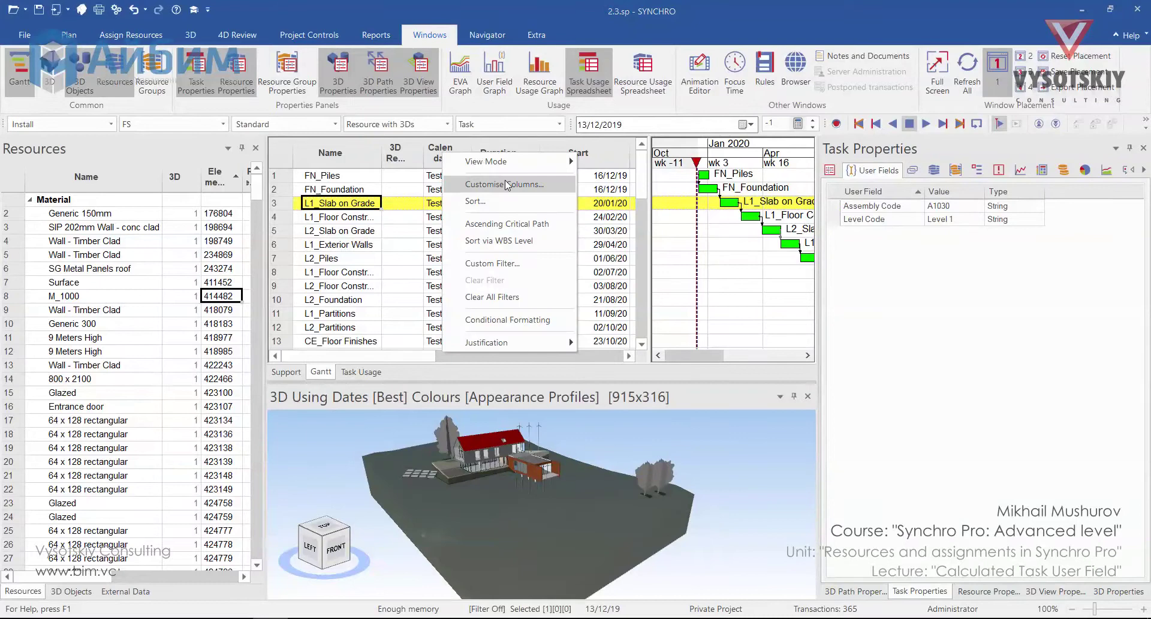
{"action": "left_click", "coordinate": [495, 189]}
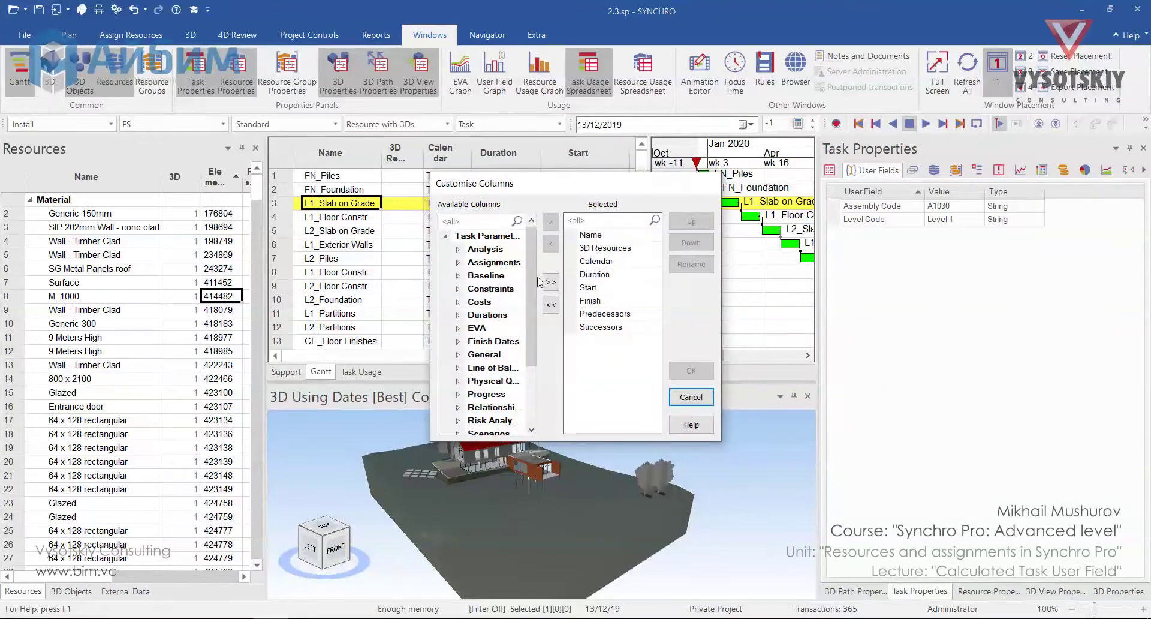
{"action": "scroll", "coordinate": [521, 396], "scroll_direction": "down", "scroll_amount": 5}
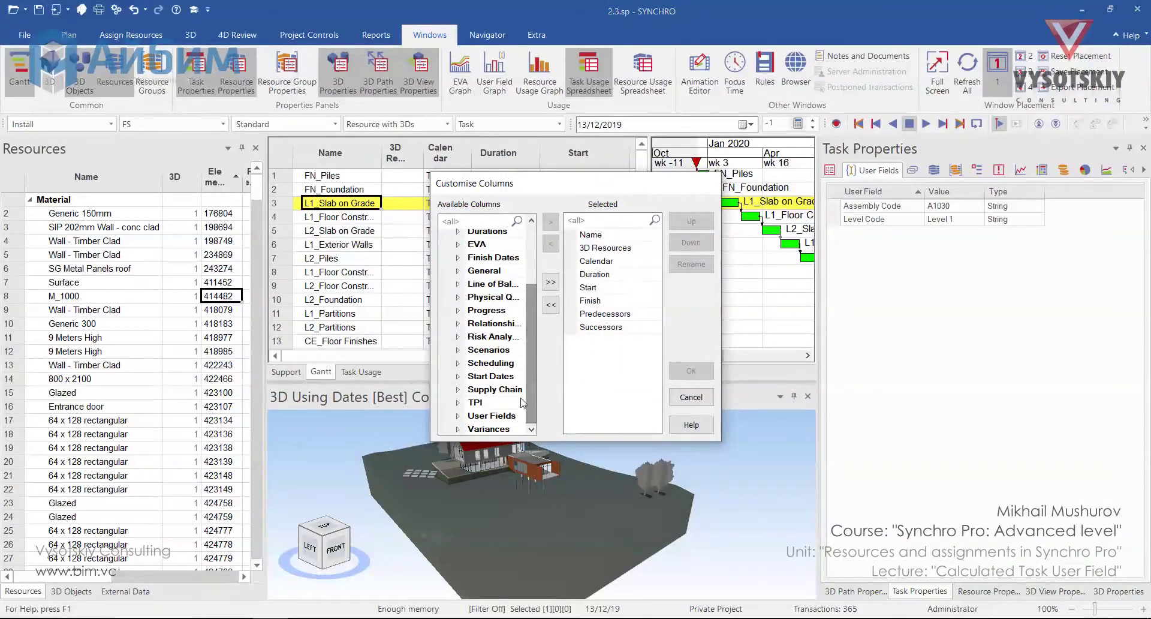
{"action": "left_click", "coordinate": [458, 415]}
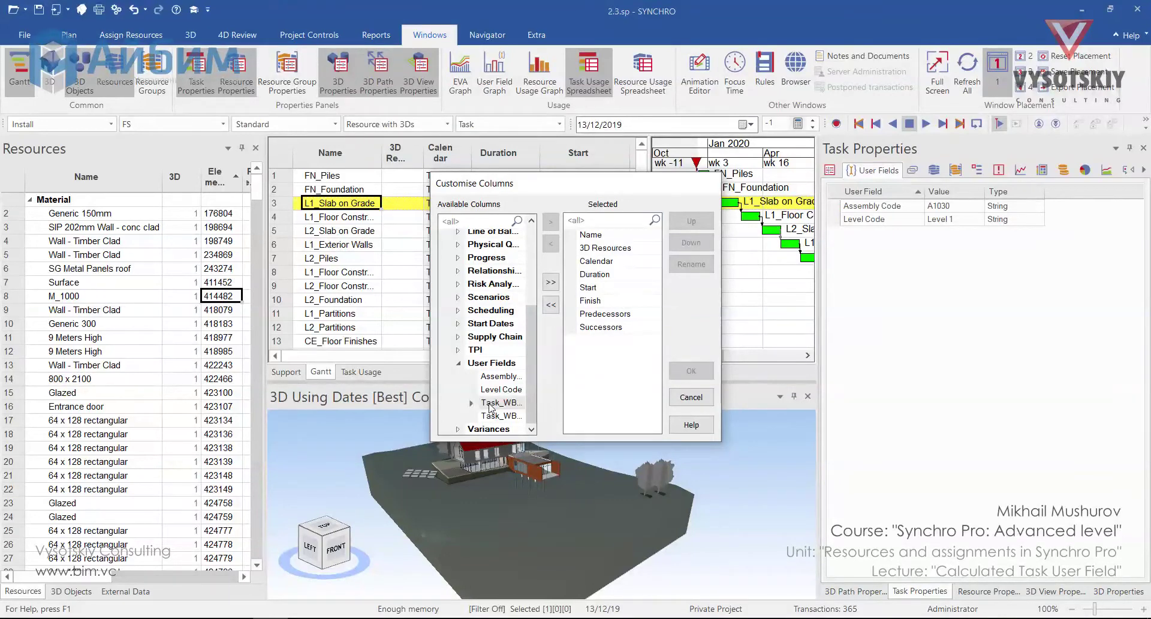
{"action": "double_click", "coordinate": [492, 402]}
{"action": "double_click", "coordinate": [493, 415]}
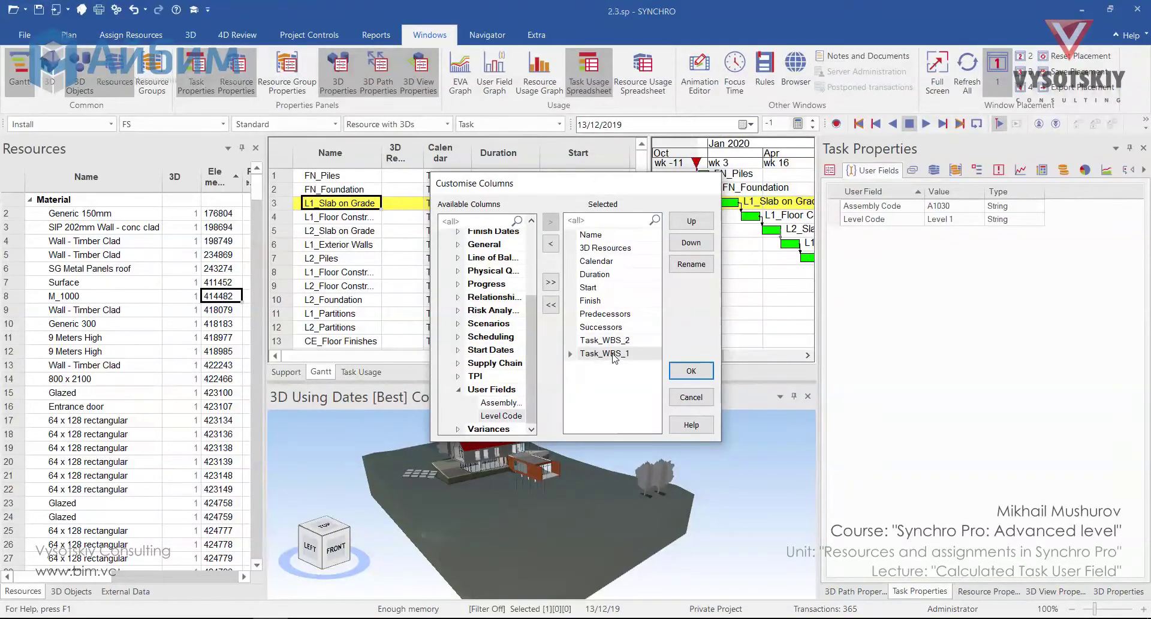
{"action": "left_click", "coordinate": [693, 223]}
{"action": "left_click", "coordinate": [692, 223]}
{"action": "left_click", "coordinate": [693, 223]}
{"action": "left_click", "coordinate": [693, 223]}
{"action": "left_click", "coordinate": [693, 223]}
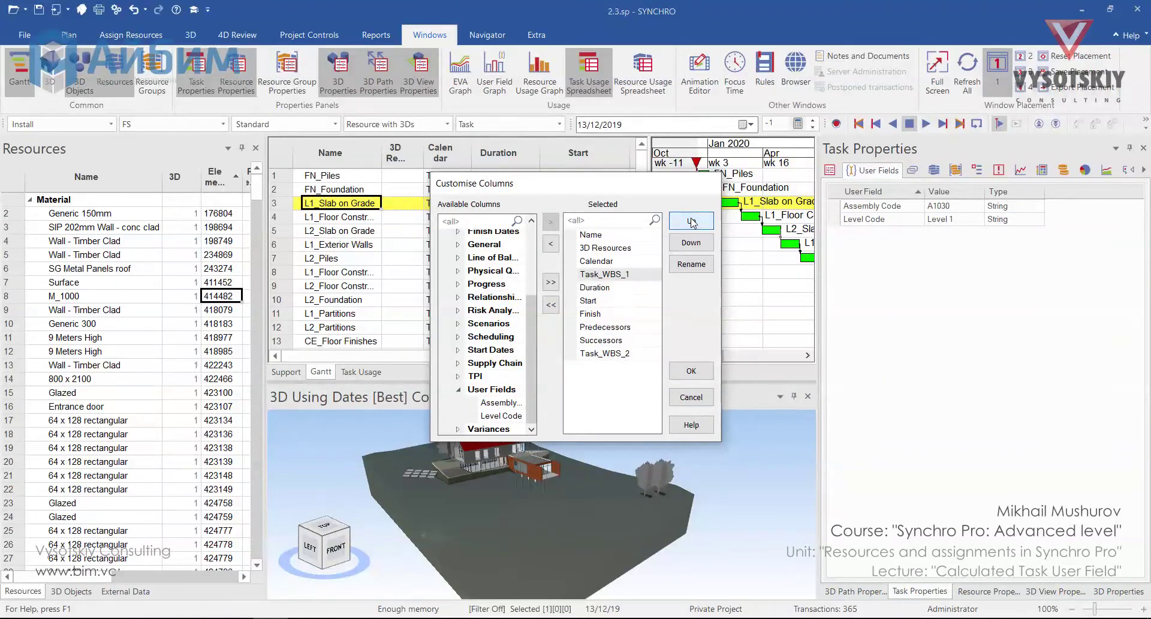
{"action": "left_click", "coordinate": [693, 223]}
{"action": "left_click", "coordinate": [616, 353]}
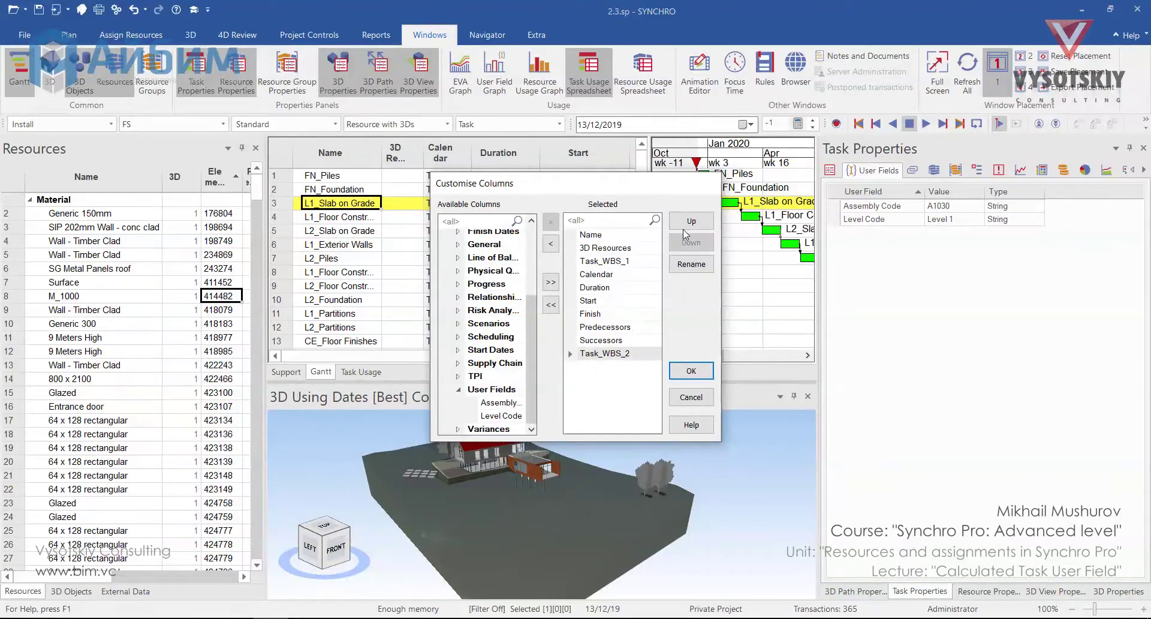
{"action": "left_click", "coordinate": [691, 222]}
{"action": "left_click", "coordinate": [690, 222]}
{"action": "left_click", "coordinate": [691, 222]}
{"action": "left_click", "coordinate": [690, 222]}
{"action": "left_click", "coordinate": [691, 222]}
{"action": "left_click", "coordinate": [691, 222]}
{"action": "left_click", "coordinate": [691, 371]}
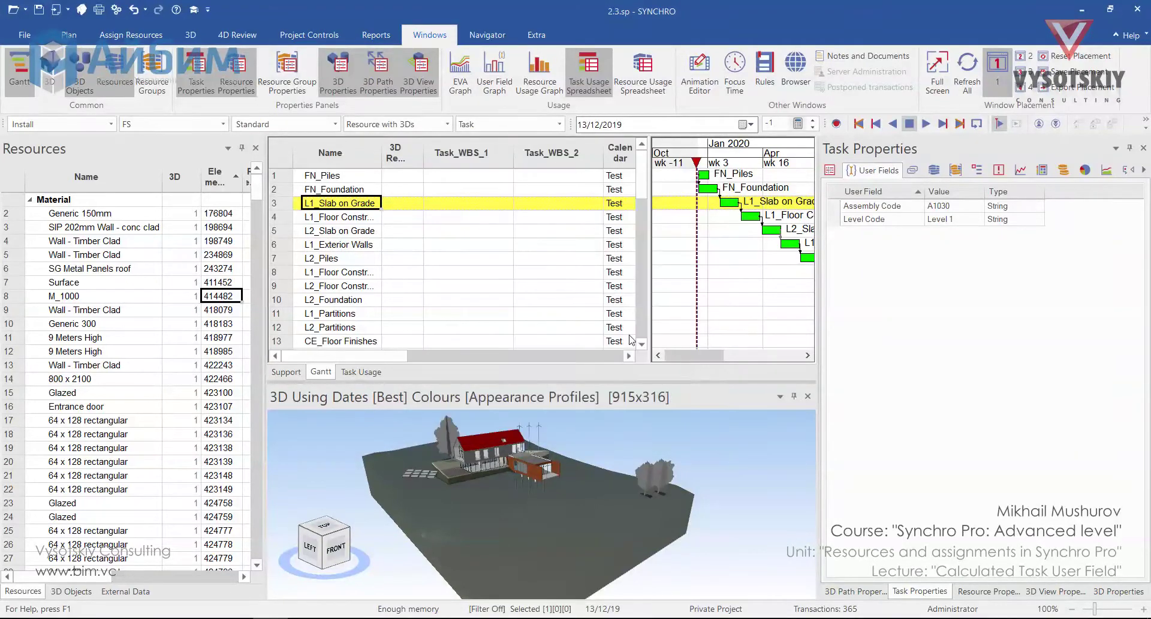
- Add Assembly Code and Level Code columns, moved up just below 3D Resources
{"action": "right_click", "coordinate": [489, 150]}
{"action": "left_click", "coordinate": [550, 176]}
{"action": "scroll", "coordinate": [483, 359], "scroll_direction": "down", "scroll_amount": 5}
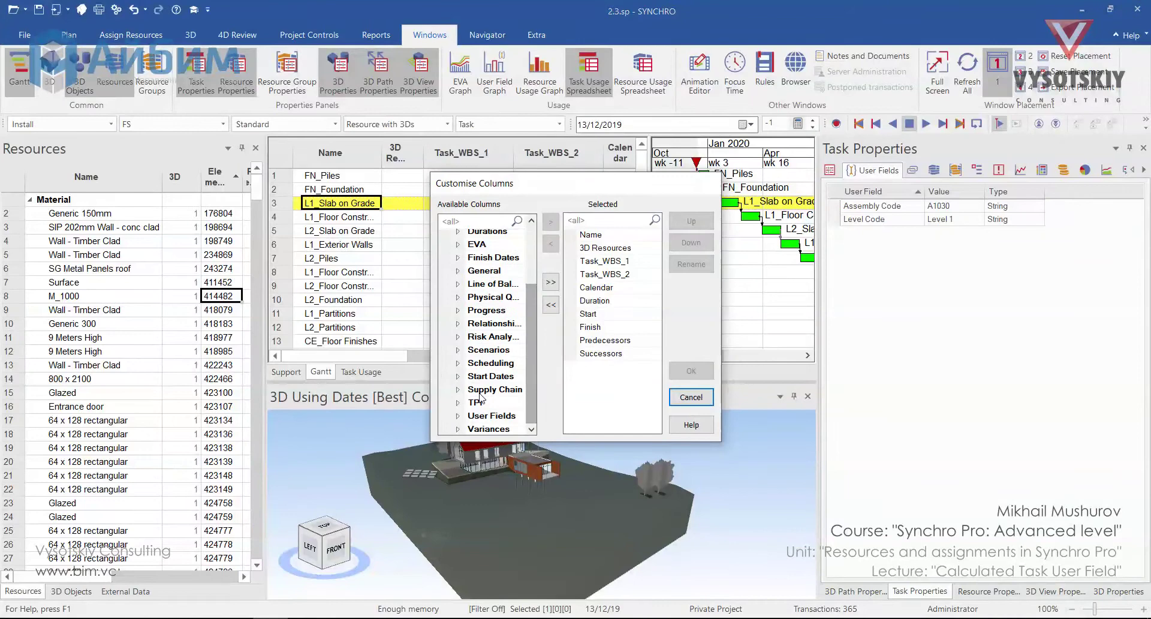
{"action": "left_click", "coordinate": [459, 415]}
{"action": "scroll", "coordinate": [480, 420], "scroll_direction": "down", "scroll_amount": 1}
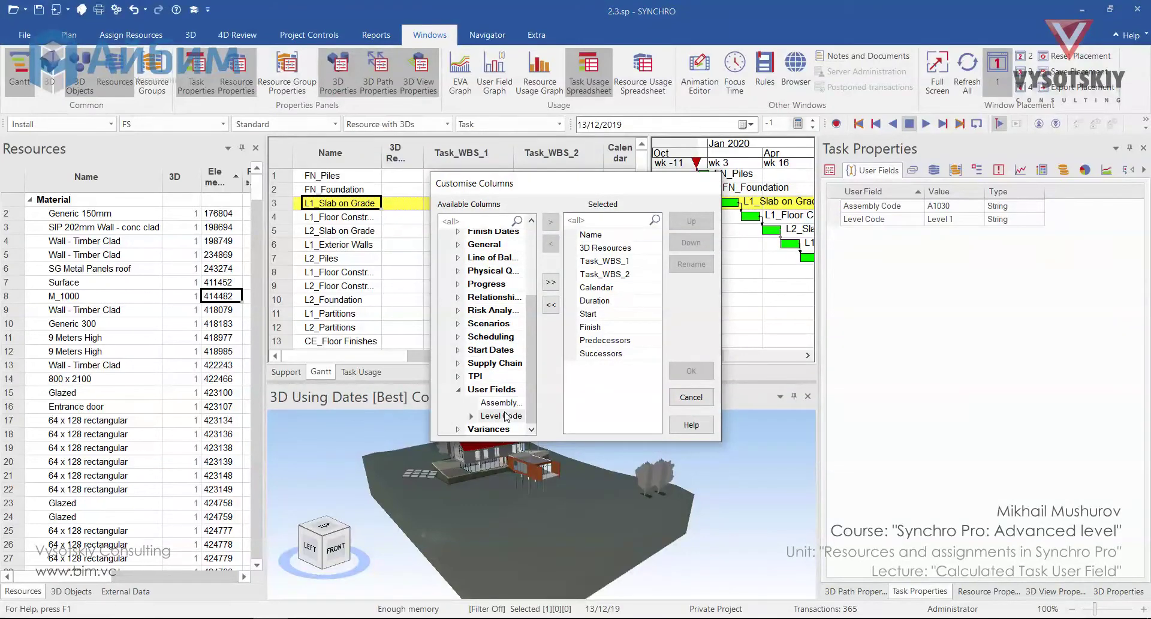
{"action": "double_click", "coordinate": [500, 428]}
{"action": "double_click", "coordinate": [505, 415]}
{"action": "left_click", "coordinate": [691, 220]}
{"action": "left_click", "coordinate": [691, 221]}
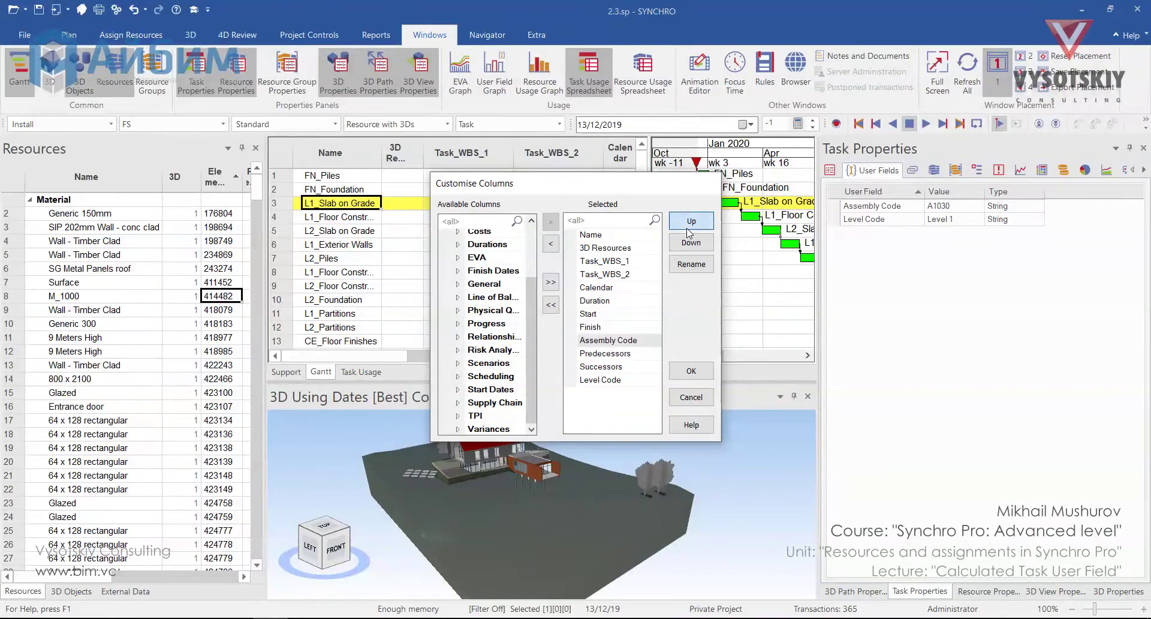
{"action": "left_click", "coordinate": [691, 221]}
{"action": "left_click", "coordinate": [691, 221]}
{"action": "left_click", "coordinate": [691, 221]}
{"action": "left_click", "coordinate": [691, 220]}
{"action": "left_click", "coordinate": [691, 221]}
{"action": "left_click", "coordinate": [601, 380]}
{"action": "double_click", "coordinate": [691, 221]}
{"action": "double_click", "coordinate": [690, 221]}
{"action": "double_click", "coordinate": [691, 221]}
{"action": "double_click", "coordinate": [691, 220]}
{"action": "left_click", "coordinate": [690, 371]}
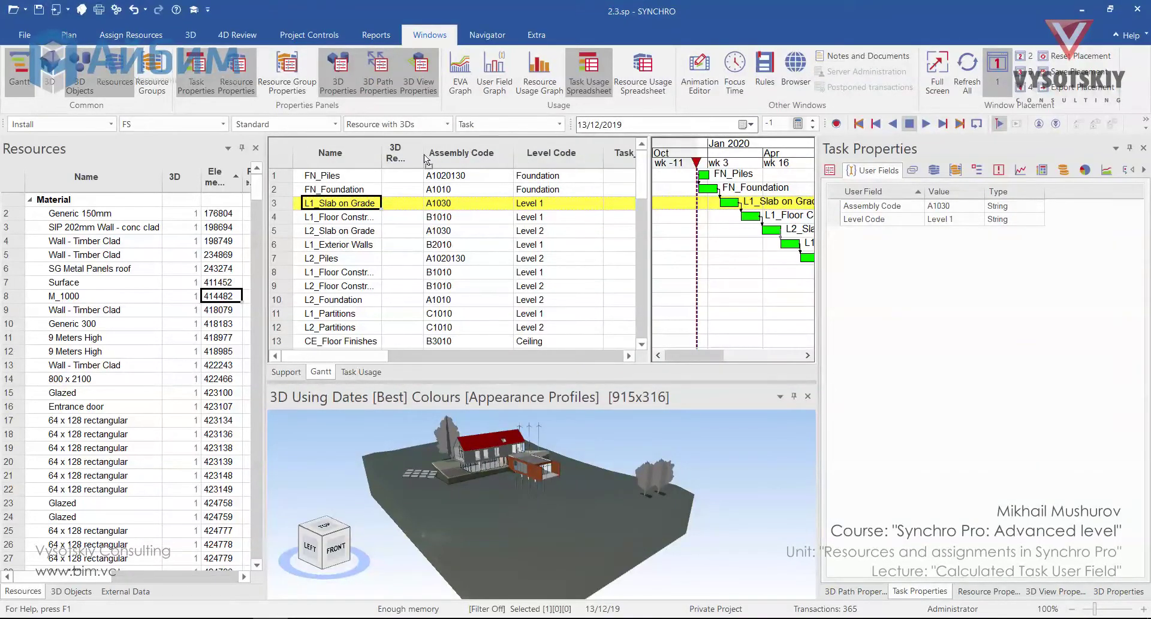
- Move the Level Code column before Assembly Code and copy all tasks as text
{"action": "left_click_drag", "start_coordinate": [425, 159], "coordinate": [424, 154]}
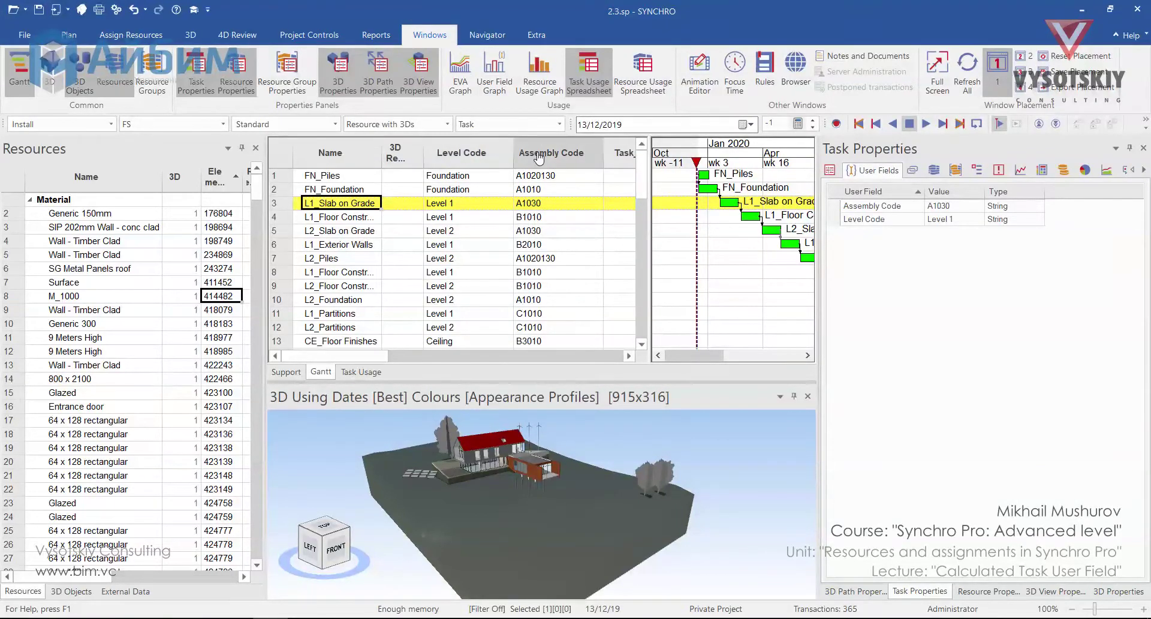
{"action": "scroll", "coordinate": [539, 158], "scroll_direction": "right", "scroll_amount": 3}
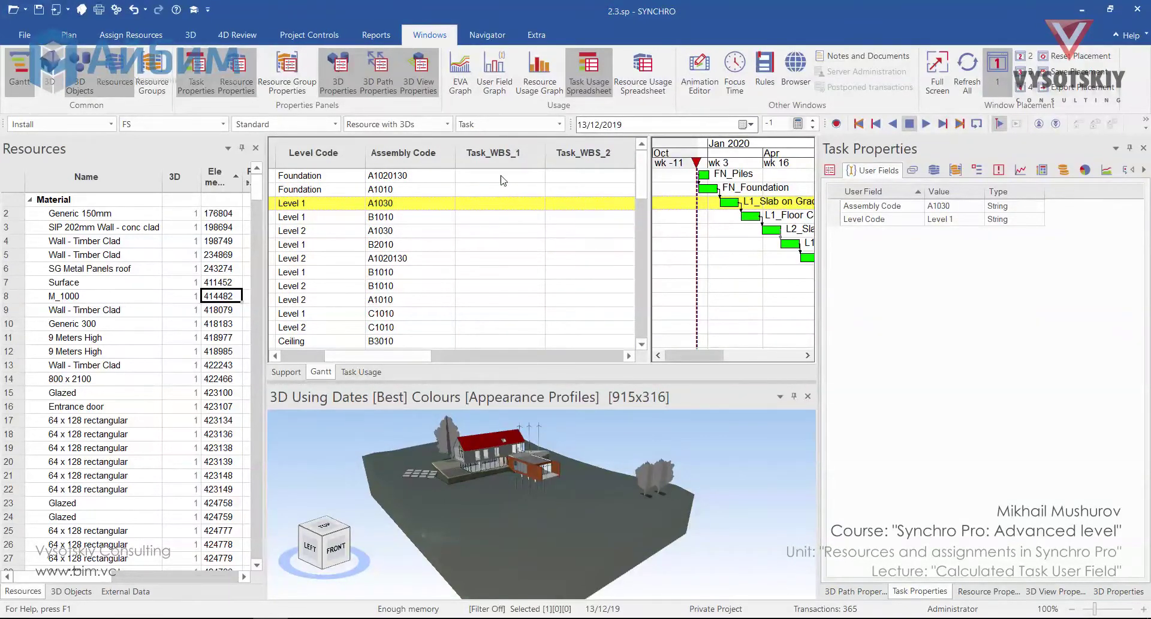
{"action": "left_click", "coordinate": [394, 152]}
{"action": "scroll", "coordinate": [536, 275], "scroll_direction": "down", "scroll_amount": 9}
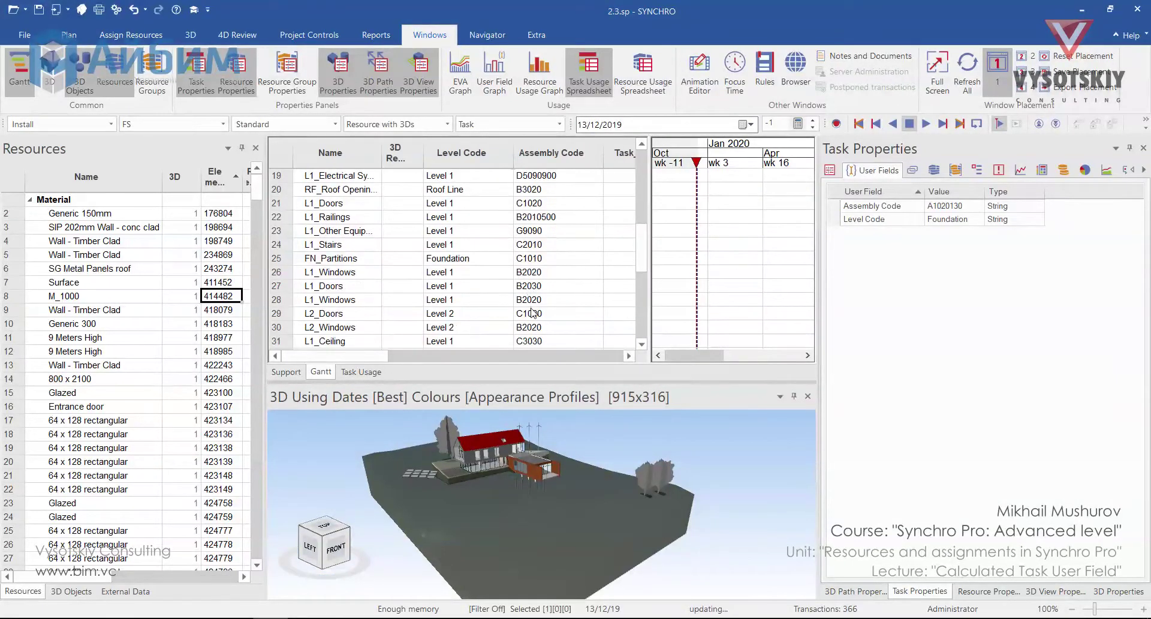
{"action": "key", "text": "ctrl+a"}
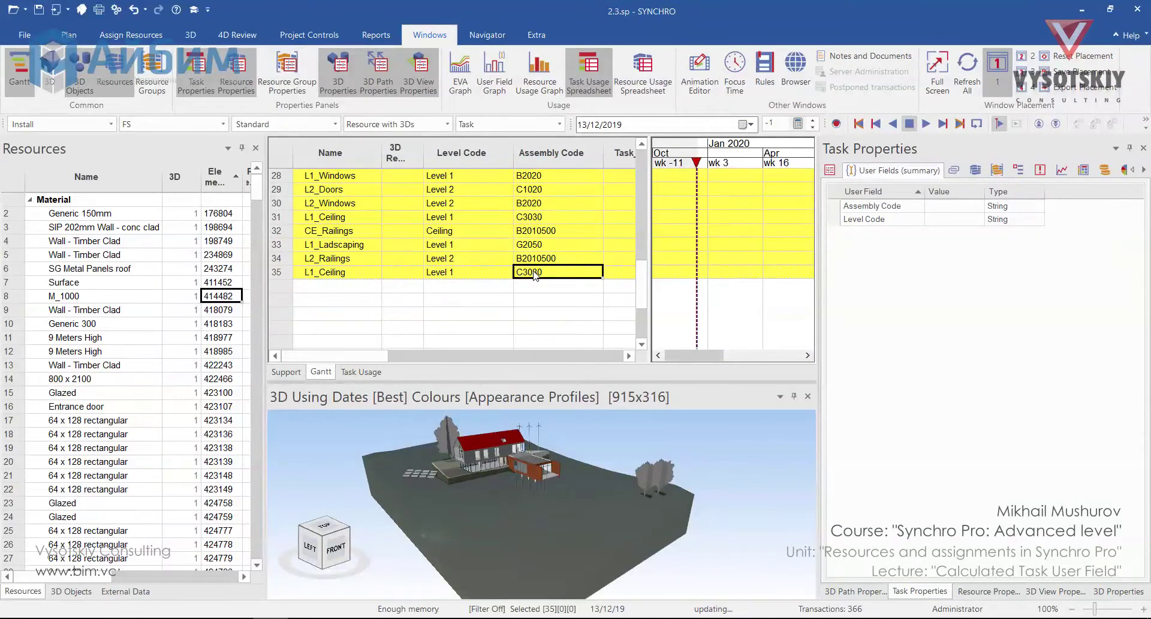
{"action": "right_click", "coordinate": [535, 275]}
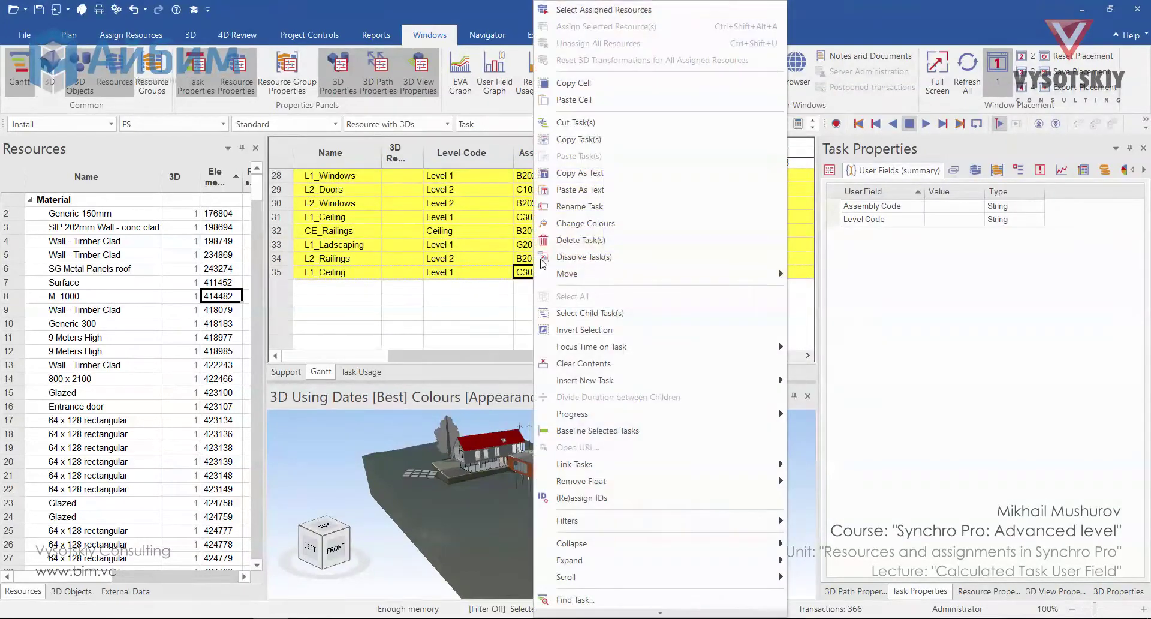
{"action": "left_click", "coordinate": [578, 172]}
- Paste the copied task data into cell A1 of Sheet2 in Excel
{"action": "key", "text": "alt+Tab"}
{"action": "left_click", "coordinate": [133, 583]}
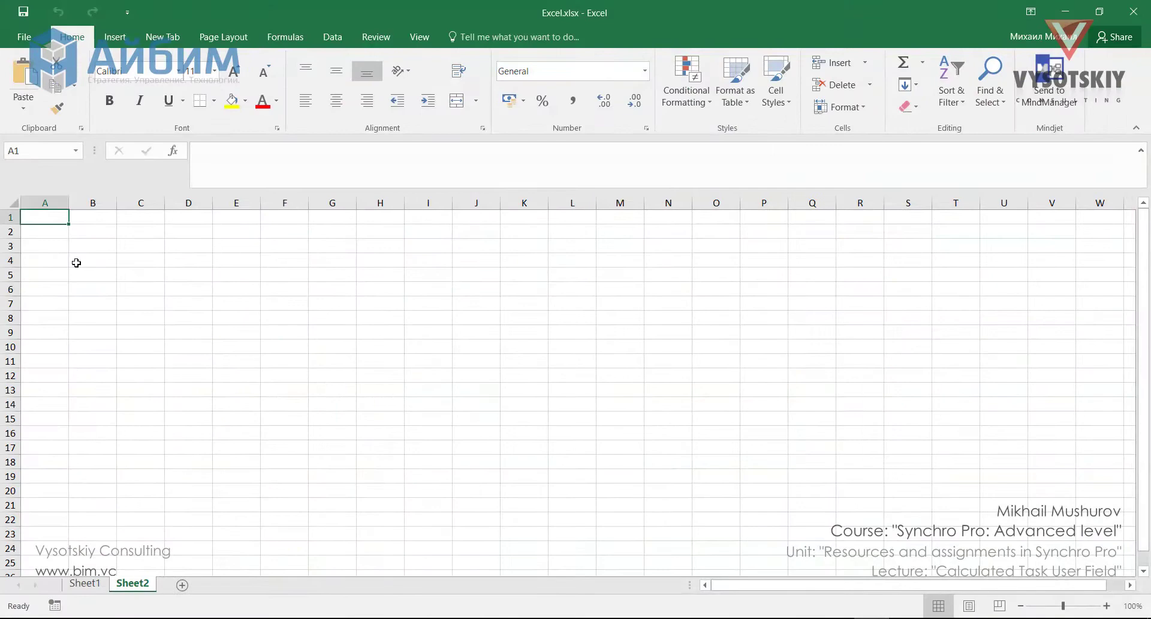
{"action": "key", "text": "ctrl+v"}
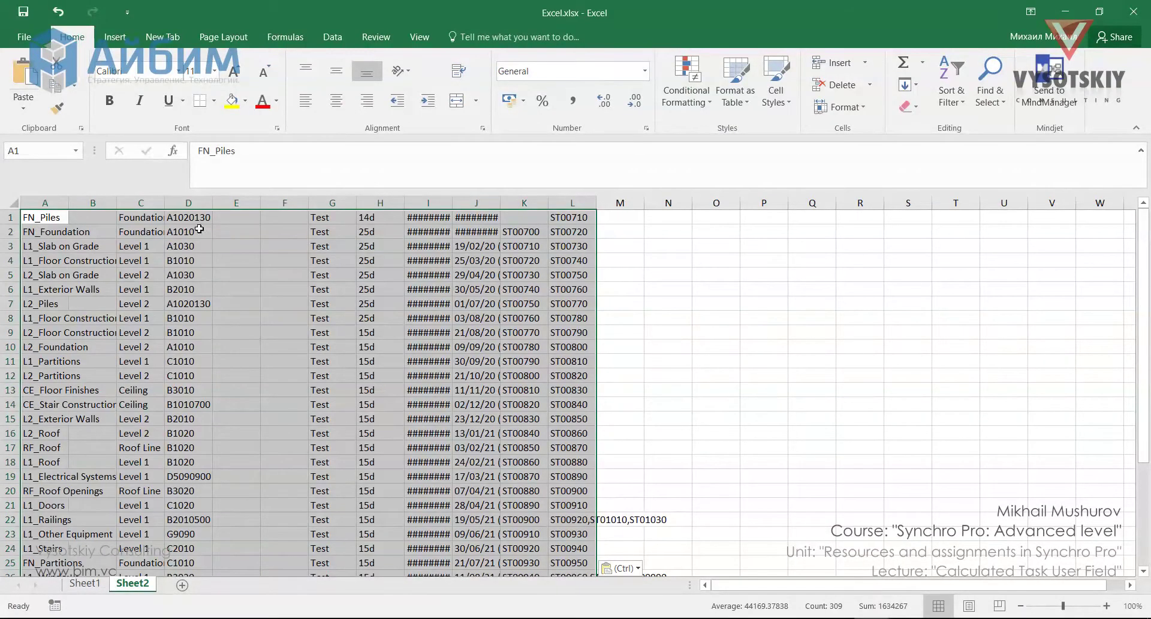
- Fill column E with =CONCATENATE(C1,"_",D1) down to row 35 and copy it
{"action": "left_click", "coordinate": [226, 220]}
{"action": "left_click", "coordinate": [226, 170]}
{"action": "type", "text": "="}
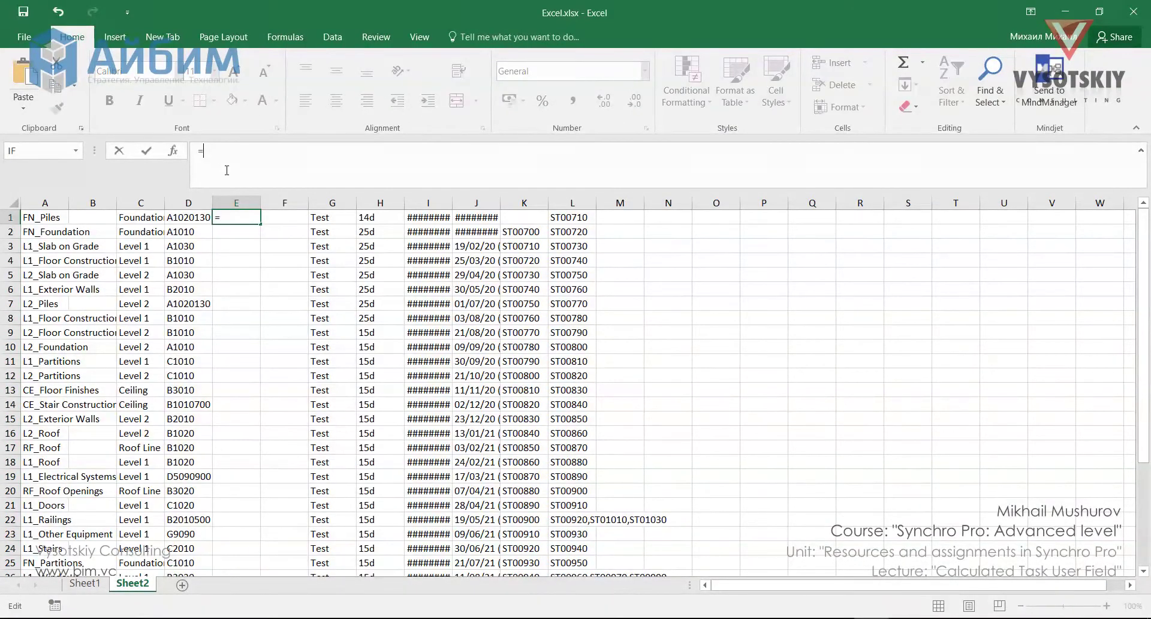
{"action": "type", "text": "conc"}
{"action": "key", "text": "Tab"}
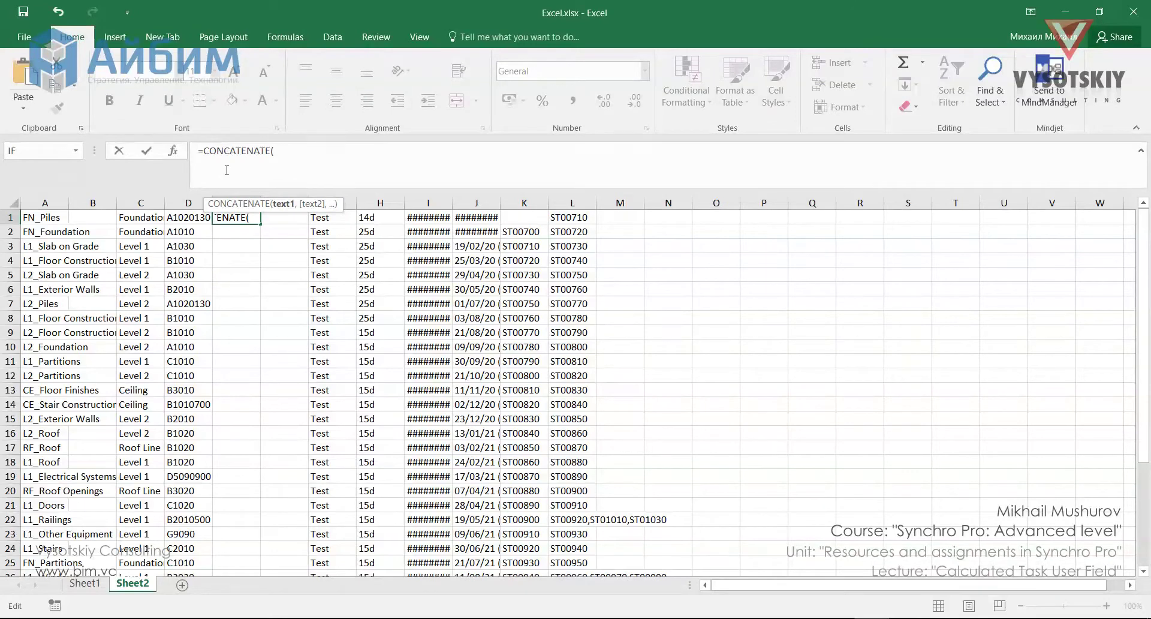
{"action": "left_click", "coordinate": [163, 219]}
{"action": "type", "text": ",\"_"}
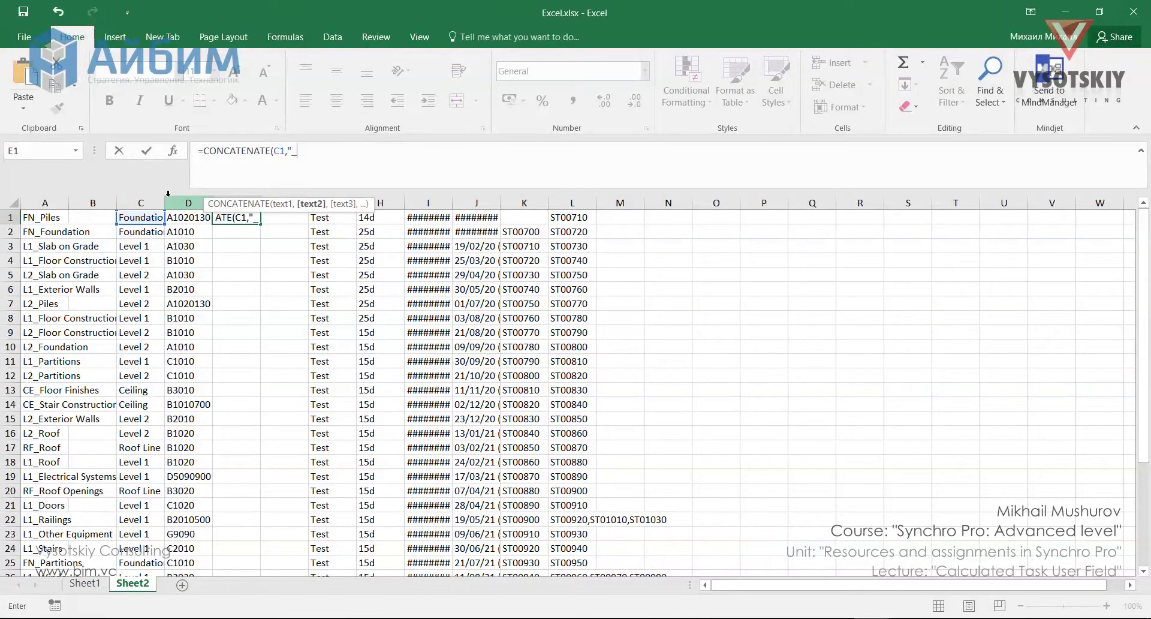
{"action": "type", "text": "\","}
{"action": "left_click", "coordinate": [189, 217]}
{"action": "key", "text": "Return"}
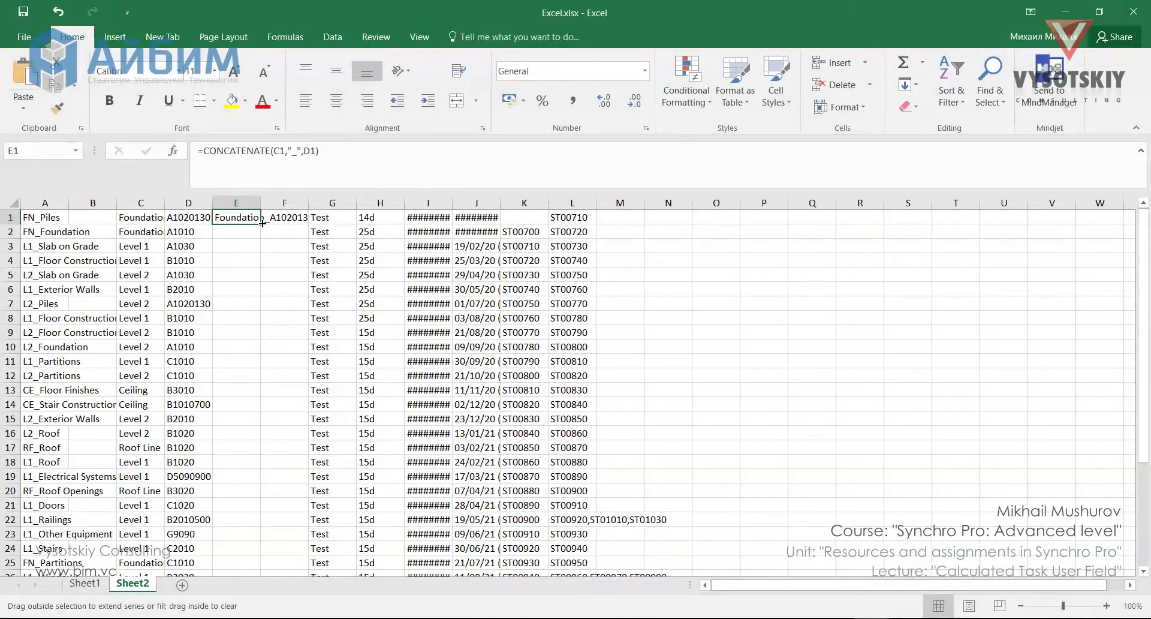
{"action": "double_click", "coordinate": [263, 223]}
{"action": "scroll", "coordinate": [267, 288], "scroll_direction": "down", "scroll_amount": 10}
{"action": "scroll", "coordinate": [277, 258], "scroll_direction": "up", "scroll_amount": 8}
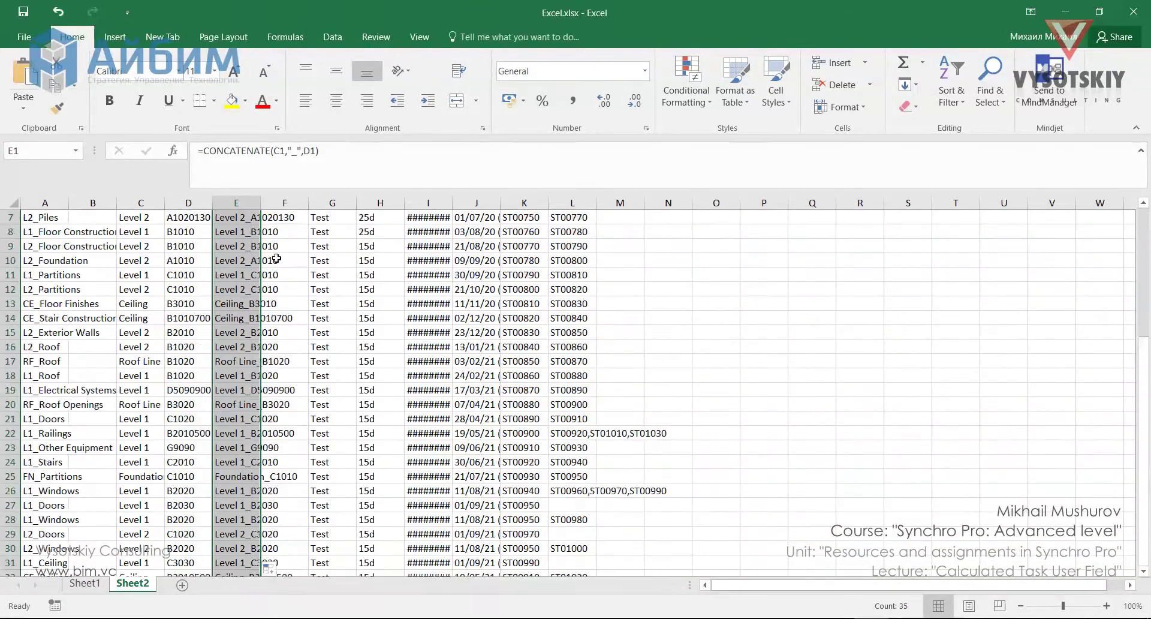
{"action": "scroll", "coordinate": [277, 258], "scroll_direction": "up", "scroll_amount": 2}
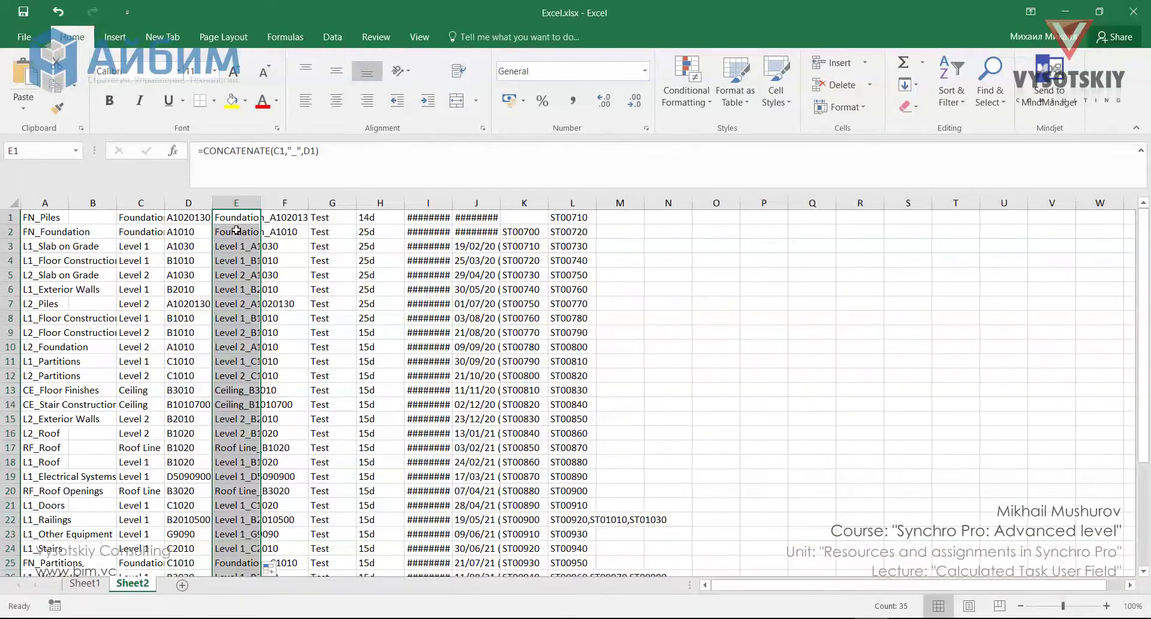
{"action": "key", "text": "ctrl+c"}
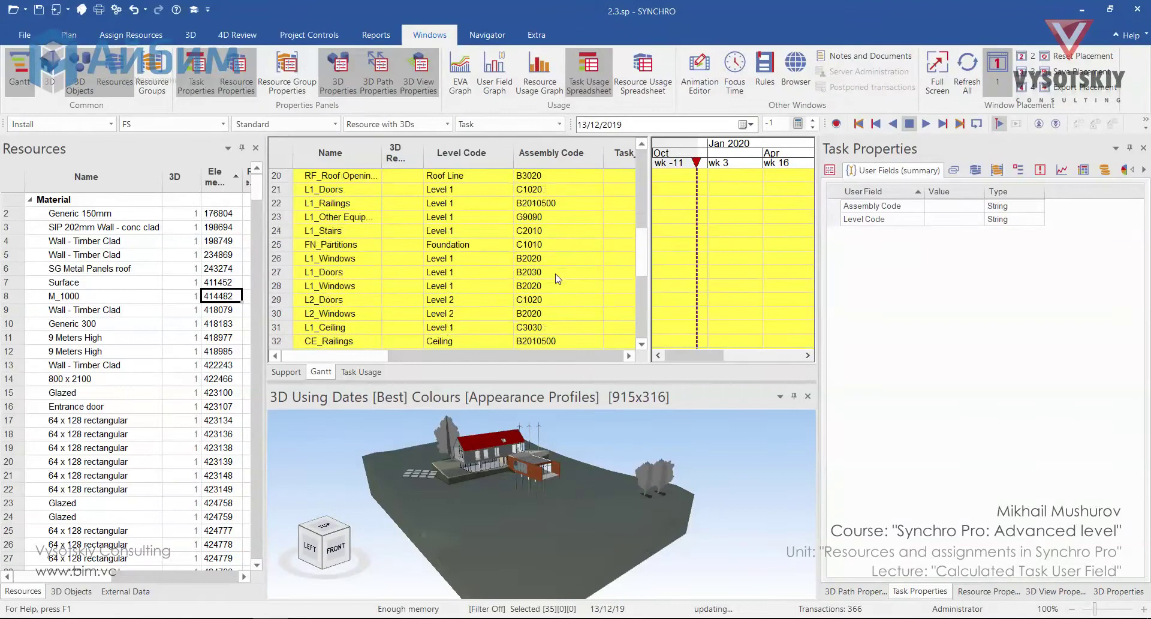
- Paste the combined codes as text into the Task_WBS_1 column, starting at the first task
{"action": "left_click_drag", "start_coordinate": [371, 356], "coordinate": [407, 357]}
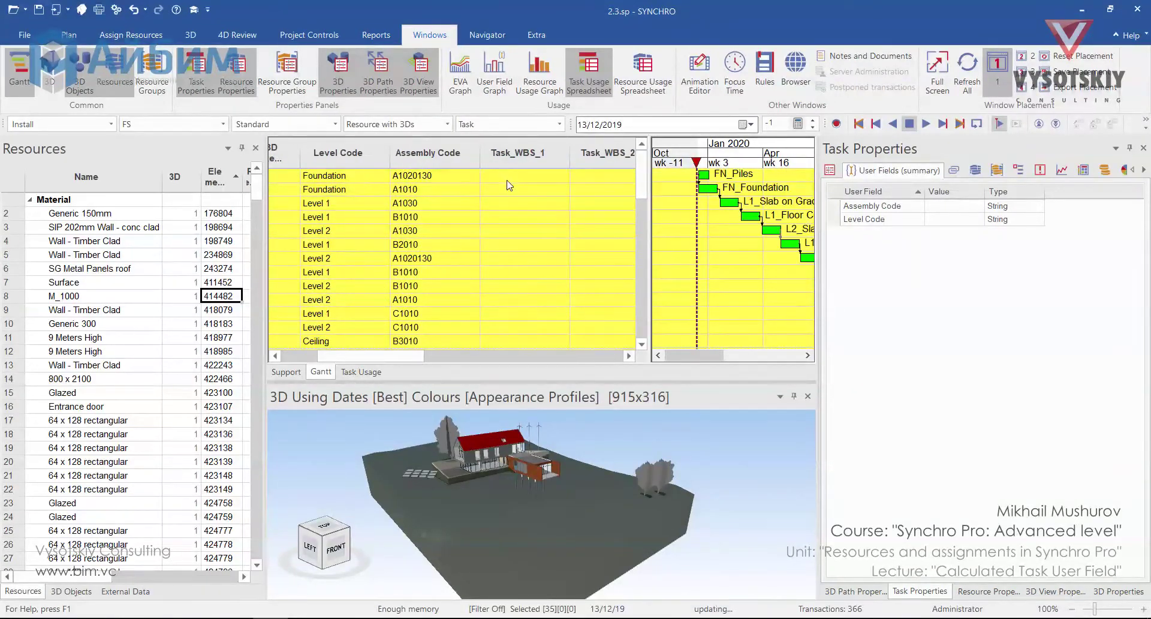
{"action": "left_click", "coordinate": [516, 175]}
{"action": "right_click", "coordinate": [515, 175]}
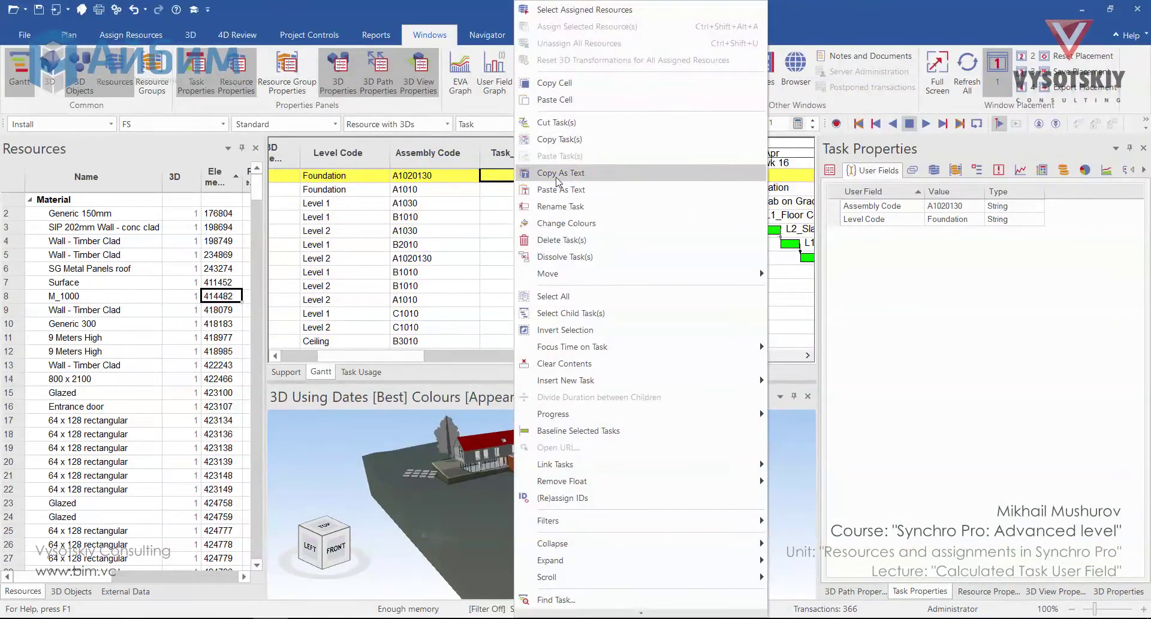
{"action": "left_click", "coordinate": [571, 189]}
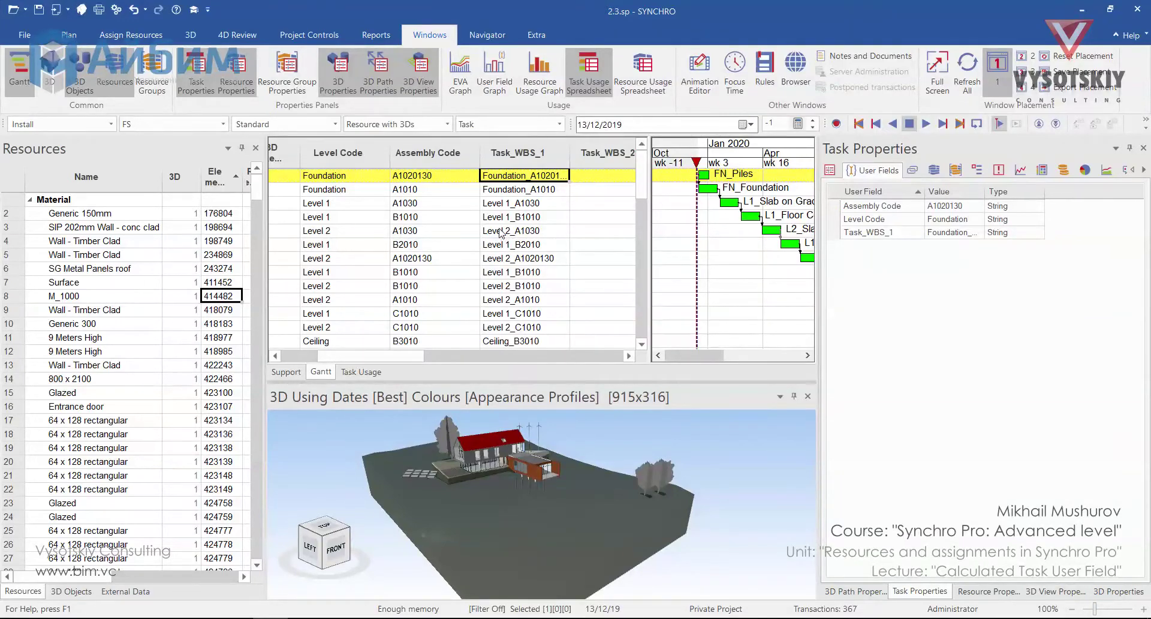
{"action": "left_click_drag", "start_coordinate": [399, 355], "coordinate": [431, 363]}
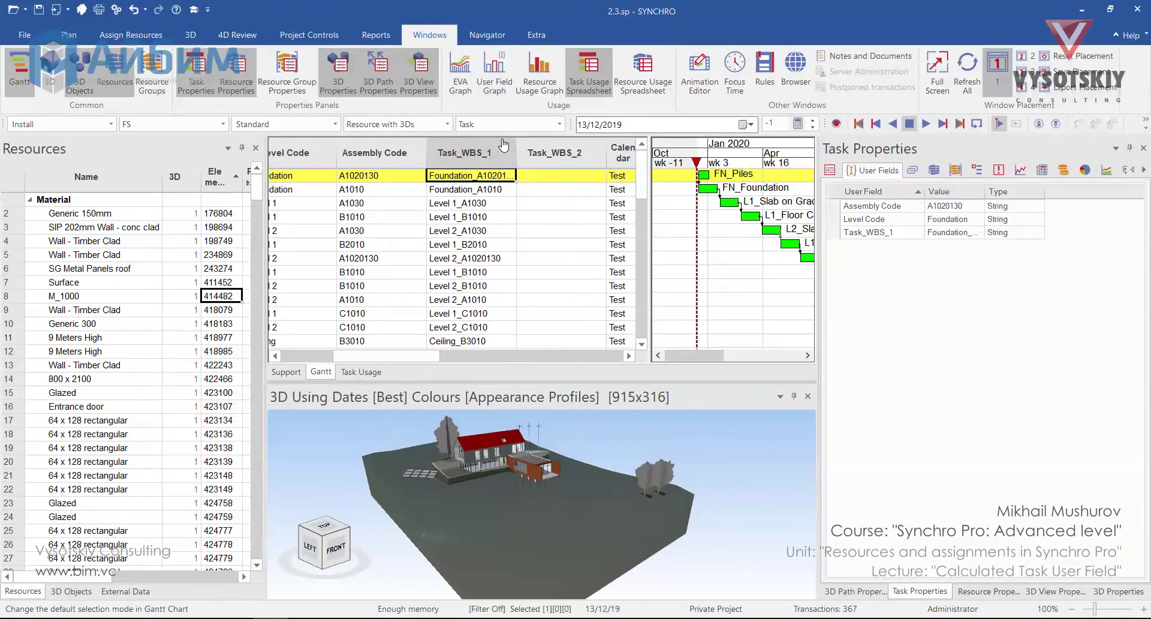
{"action": "left_click", "coordinate": [549, 176]}
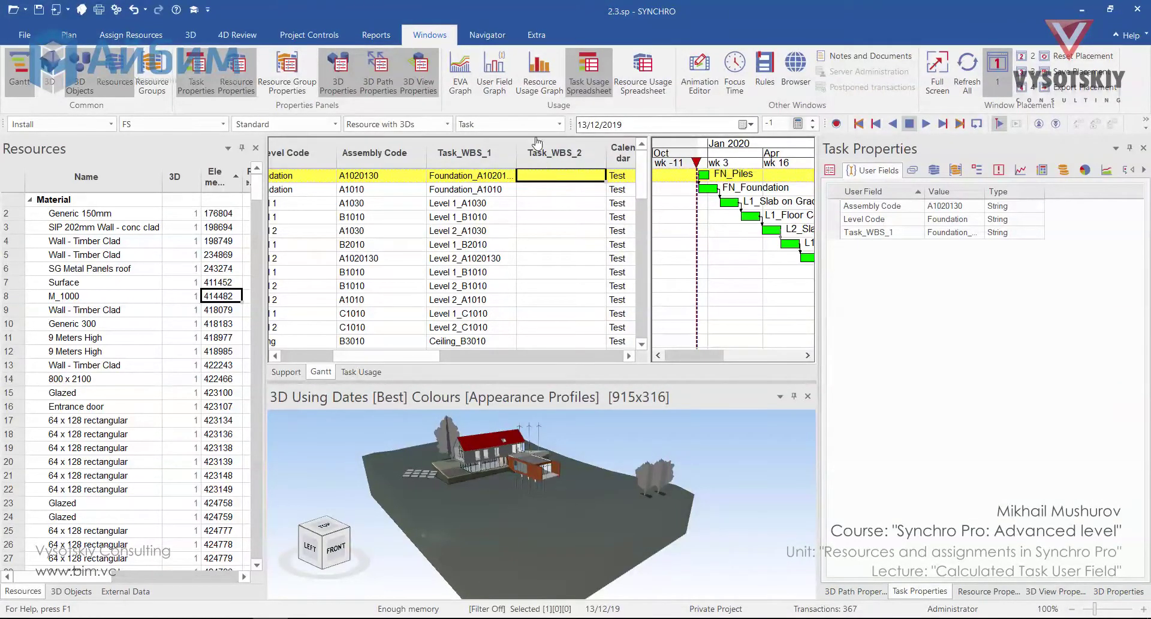
- Open the project's User Fields list and bring up the Task_WBS_2 field's context menu
{"action": "left_click", "coordinate": [492, 35]}
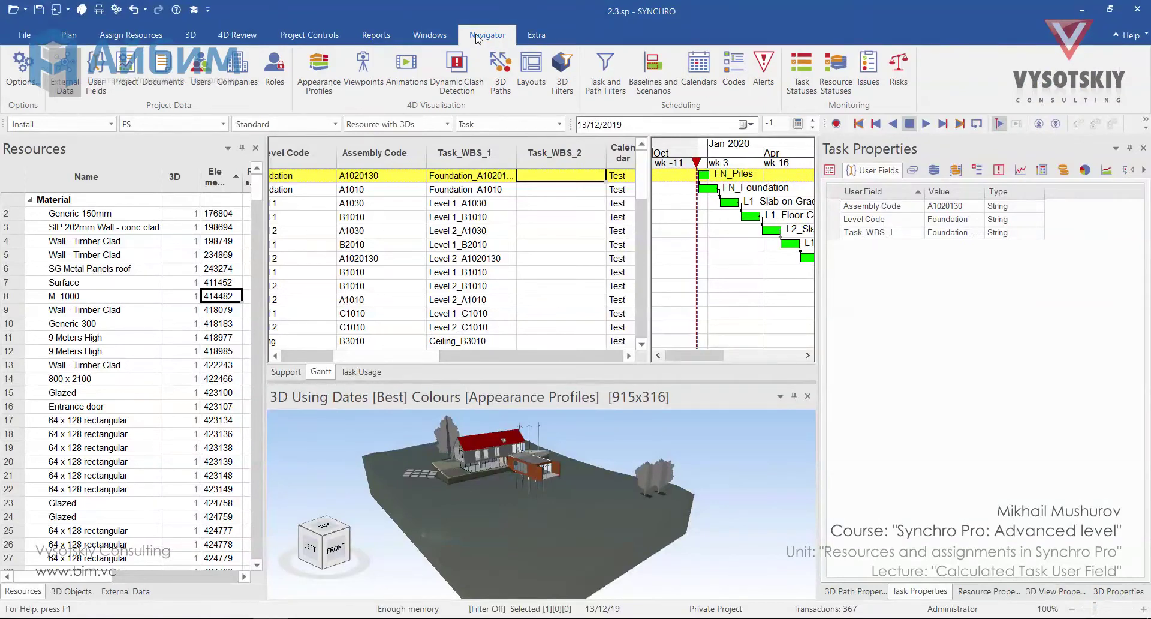
{"action": "left_click", "coordinate": [98, 73]}
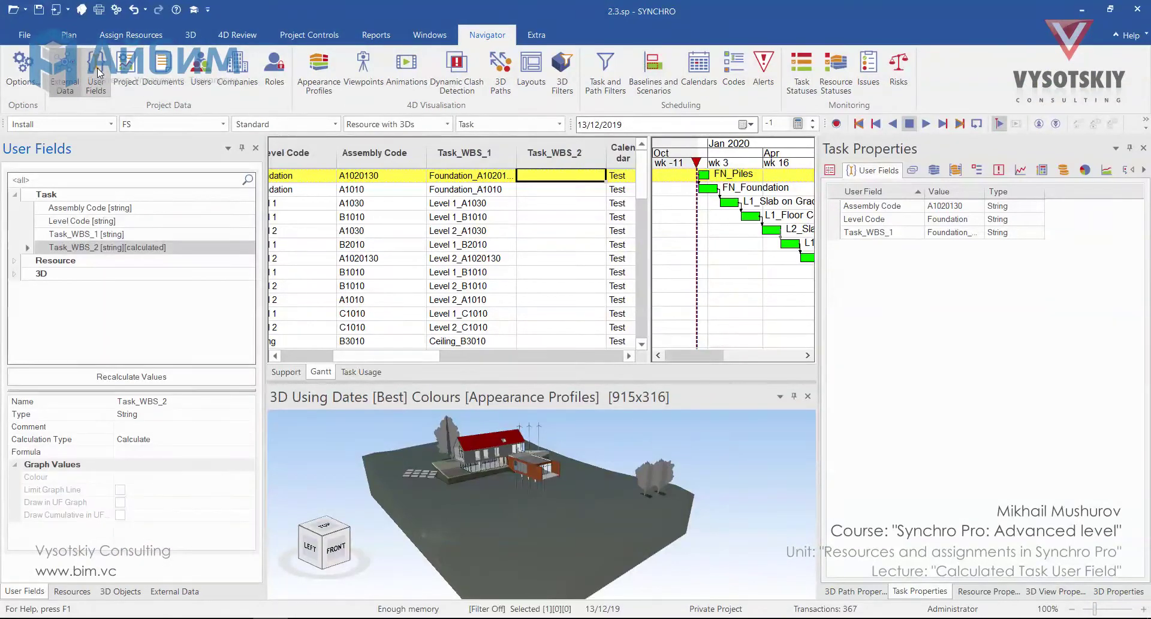
{"action": "right_click", "coordinate": [111, 252]}
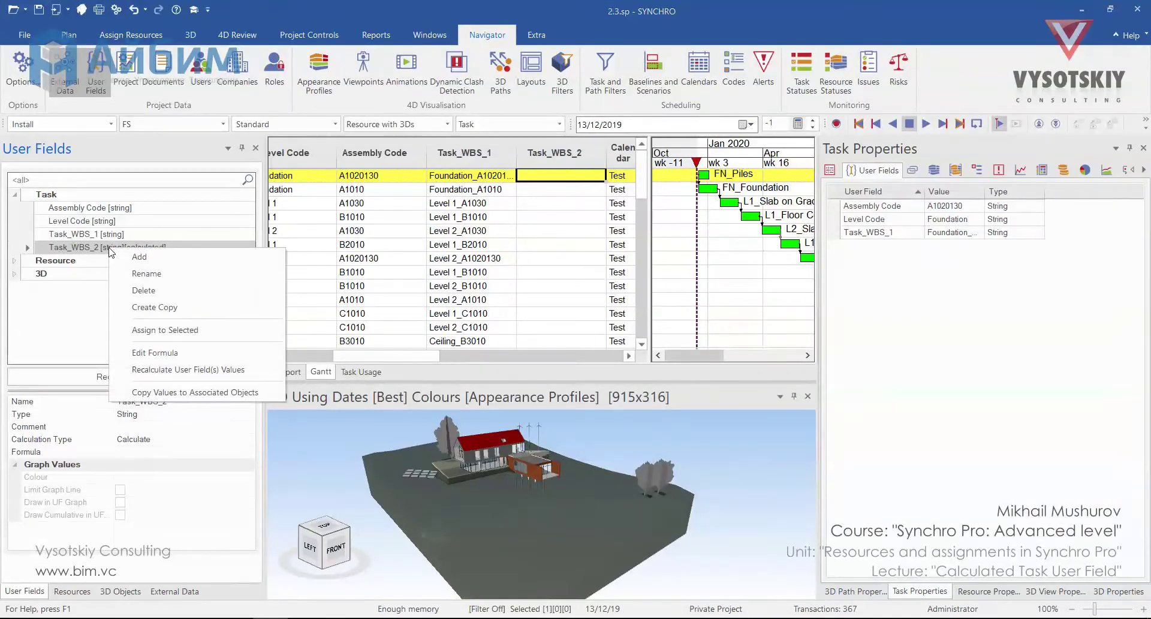
{"action": "left_click", "coordinate": [158, 354]}
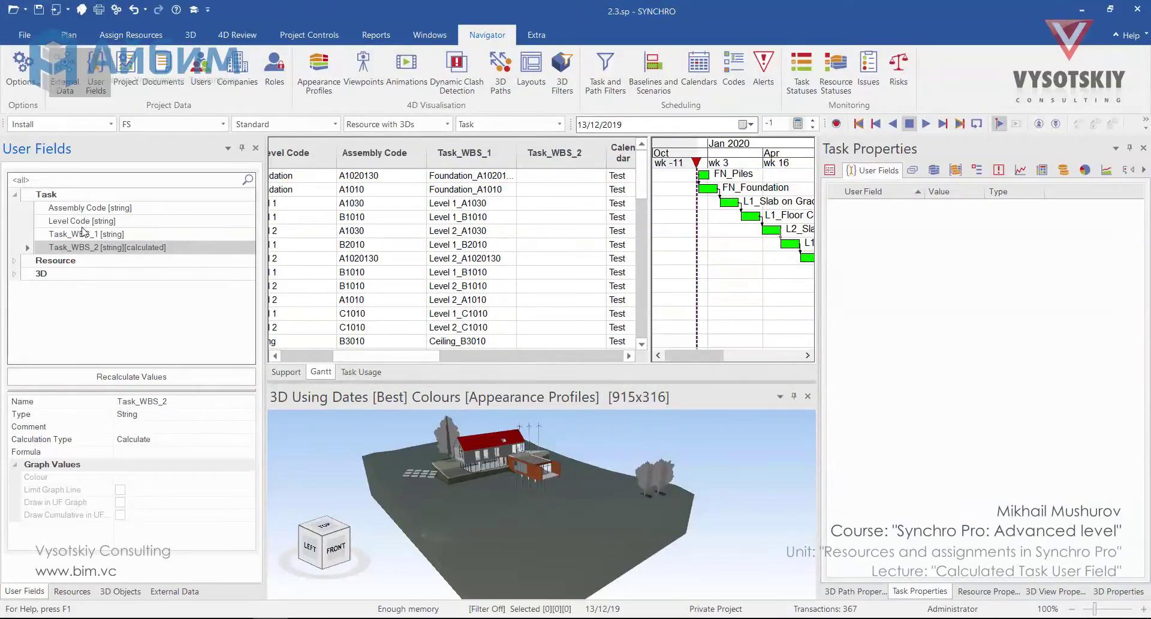
{"action": "right_click", "coordinate": [86, 236]}
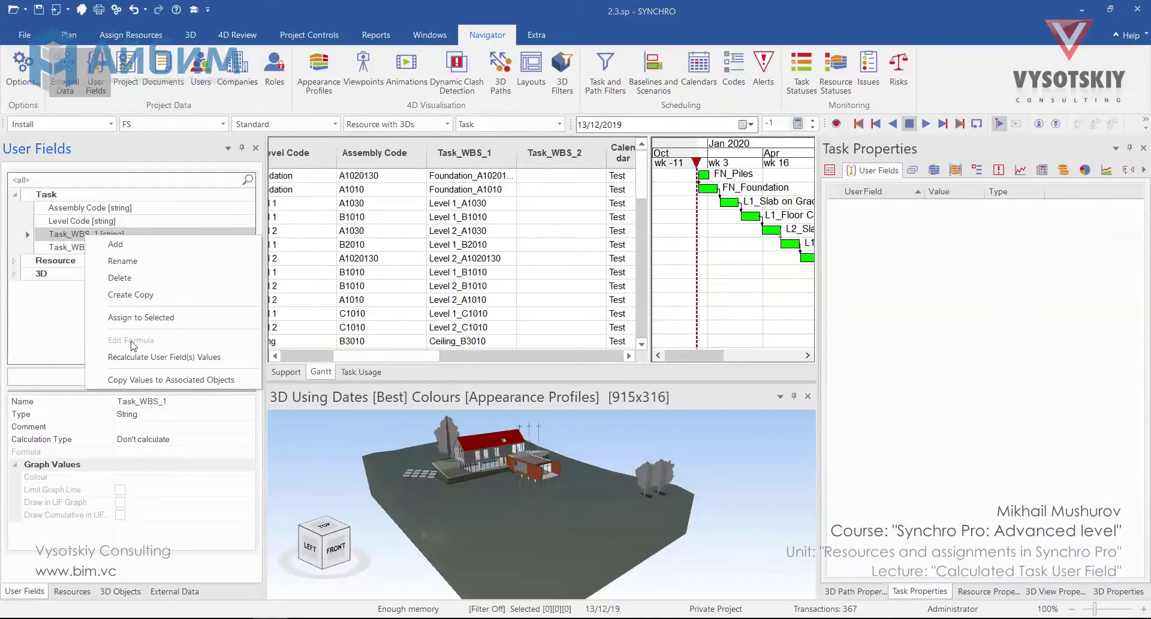
{"action": "left_click", "coordinate": [83, 251]}
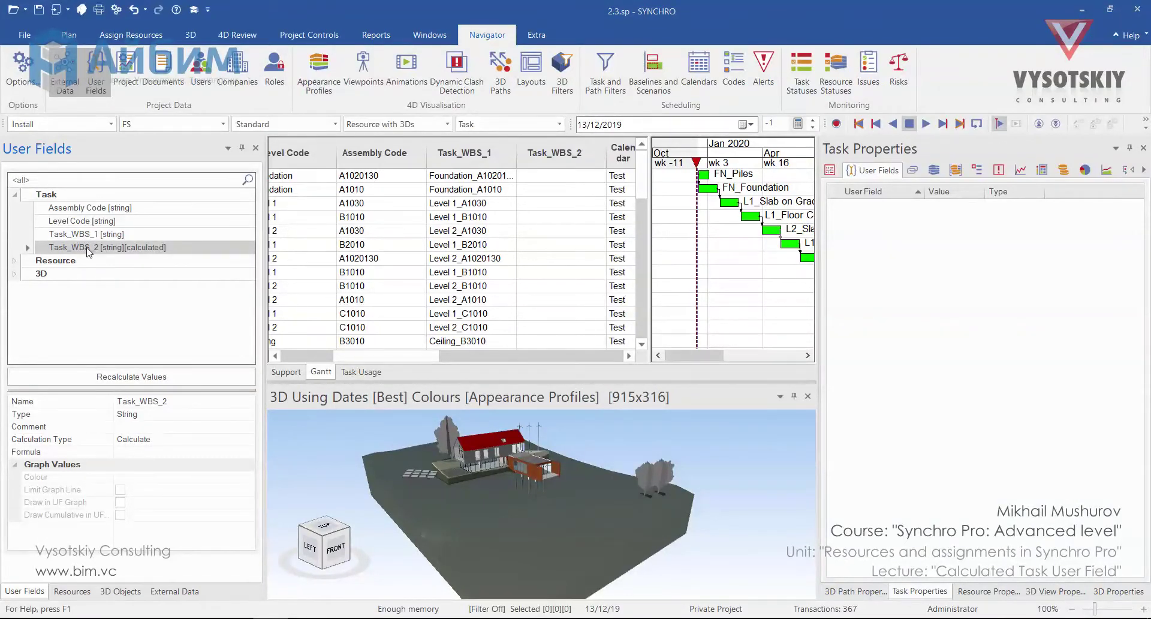
{"action": "right_click", "coordinate": [88, 252]}
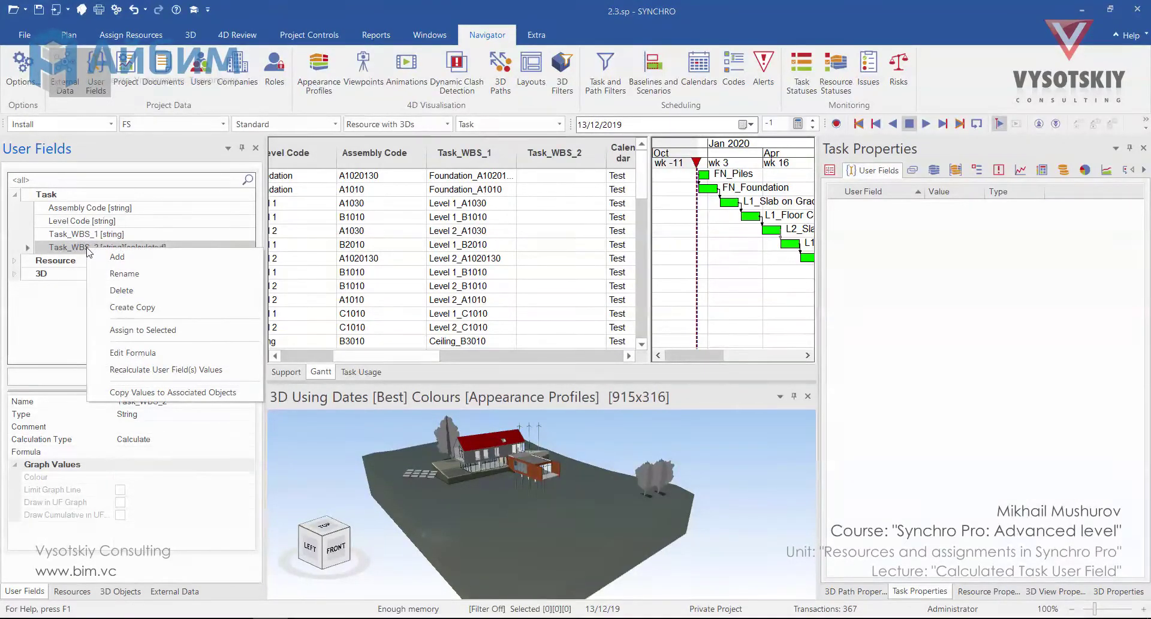
- Open Task_WBS_2's Formula editor and browse the Group Assignment, Logic and Basic Math categories
{"action": "left_click", "coordinate": [133, 353]}
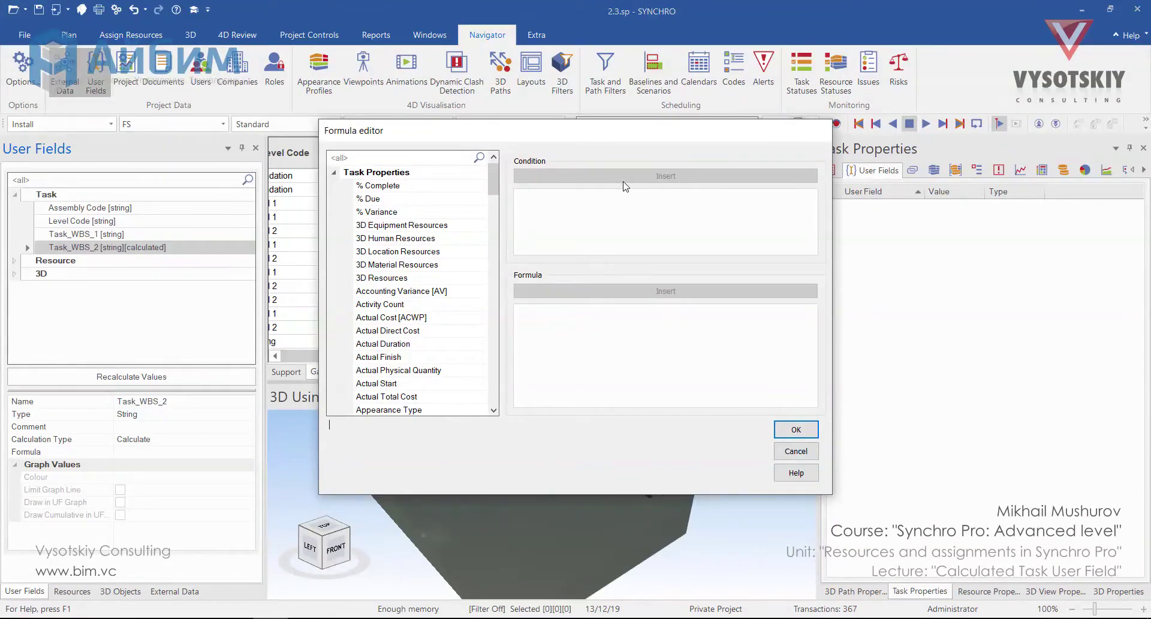
{"action": "left_click", "coordinate": [335, 172]}
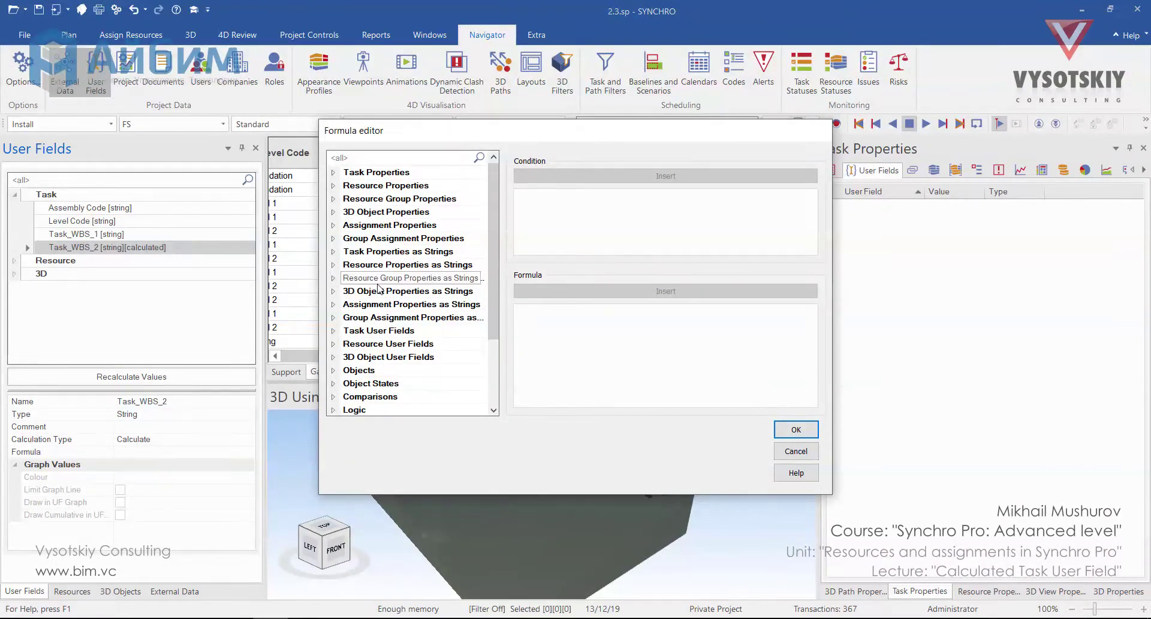
{"action": "left_click", "coordinate": [333, 317]}
{"action": "left_click", "coordinate": [333, 397]}
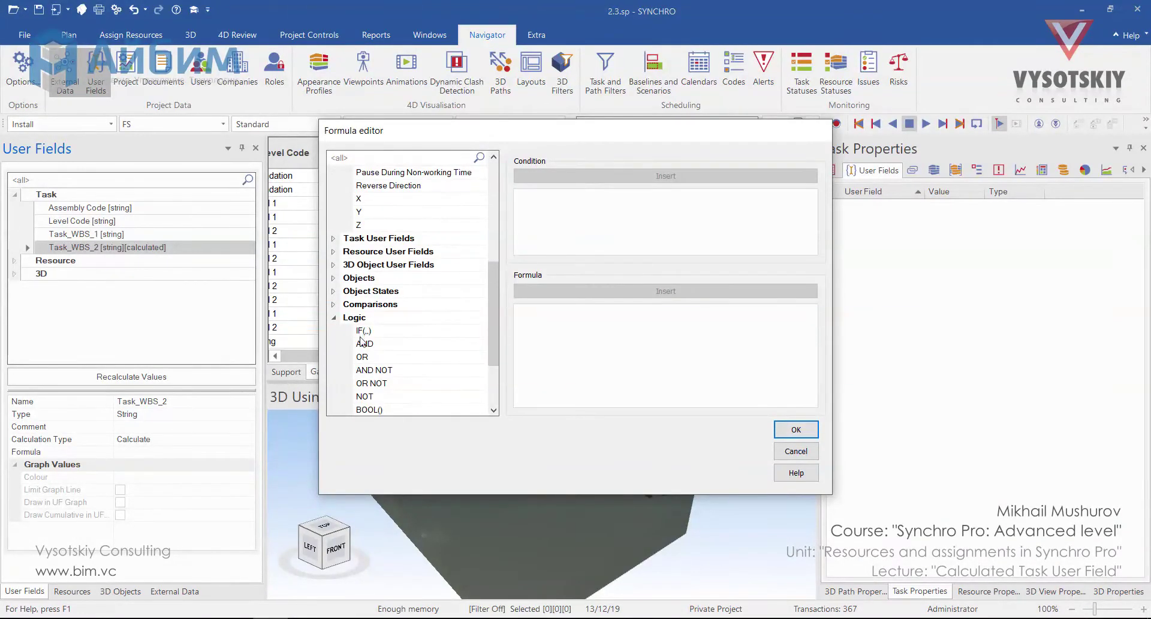
{"action": "scroll", "coordinate": [363, 337], "scroll_direction": "down", "scroll_amount": 2}
{"action": "left_click", "coordinate": [334, 343]}
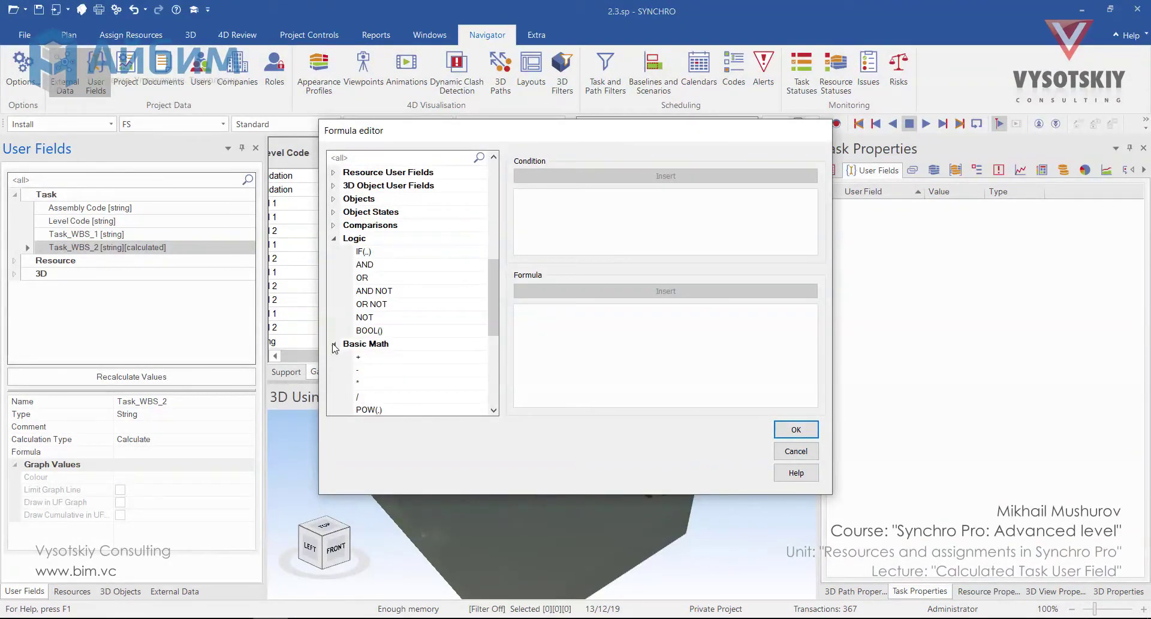
{"action": "left_click", "coordinate": [366, 278]}
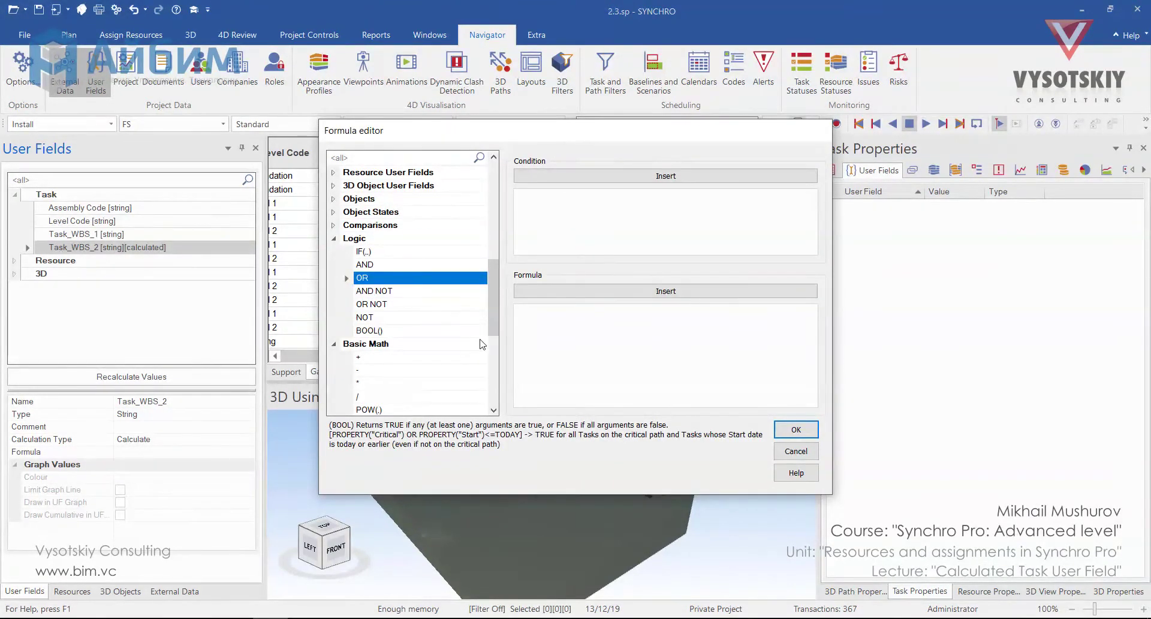
{"action": "left_click", "coordinate": [334, 238]}
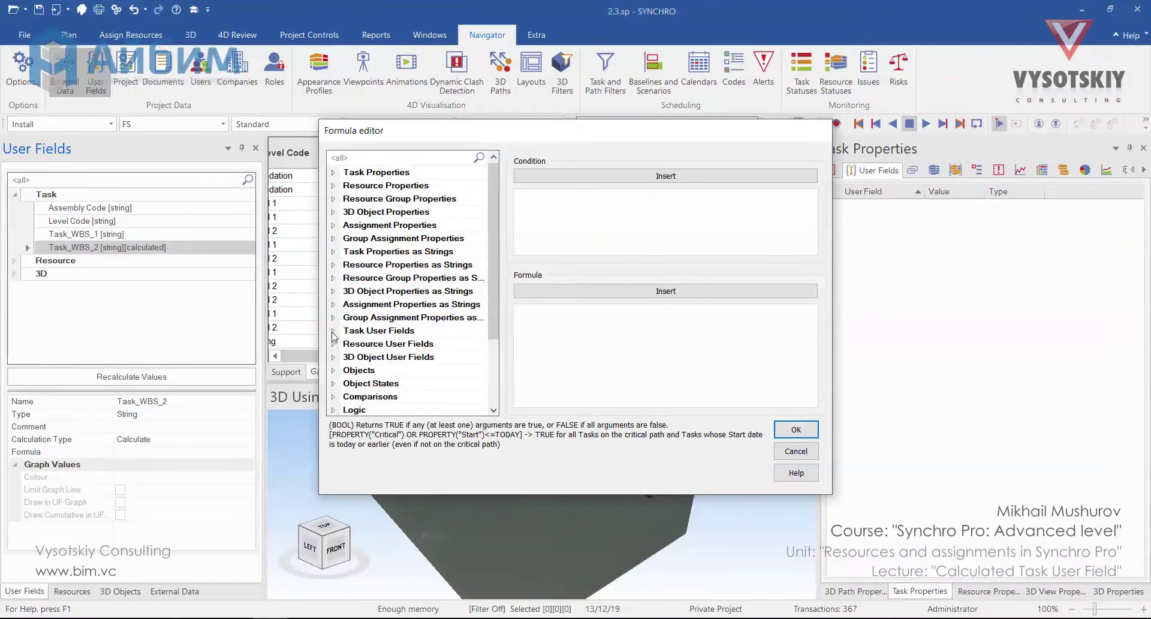
- Set Task_WBS_2's formula to UFV("Level Code")+"_"+UFV("Assembly Code") and confirm it
{"action": "left_click", "coordinate": [333, 331]}
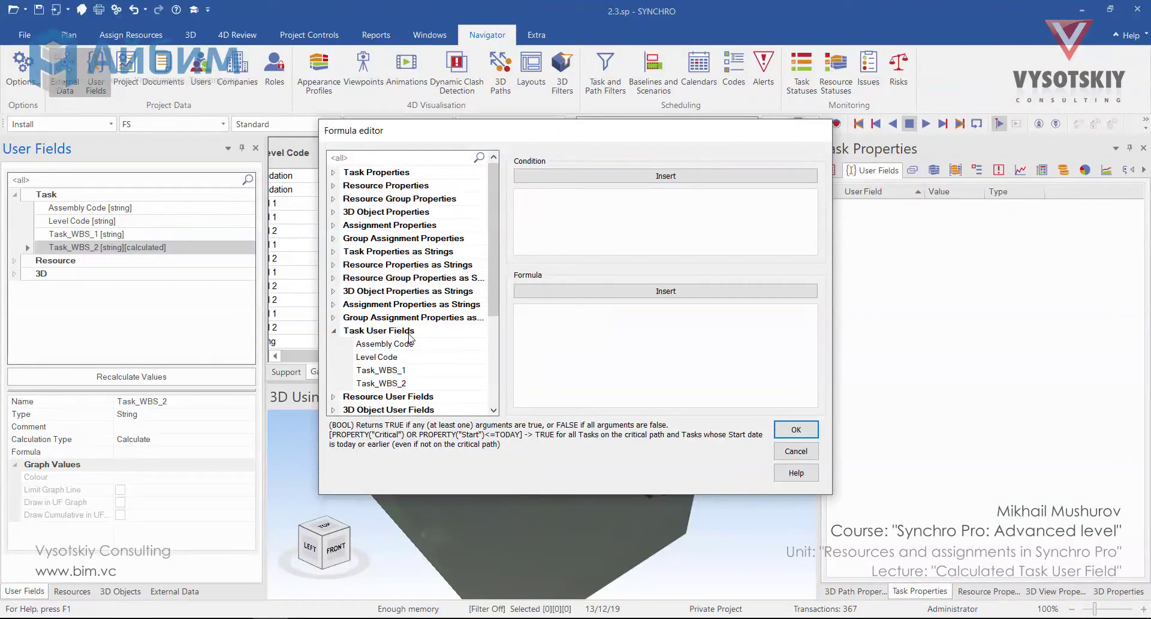
{"action": "double_click", "coordinate": [385, 358]}
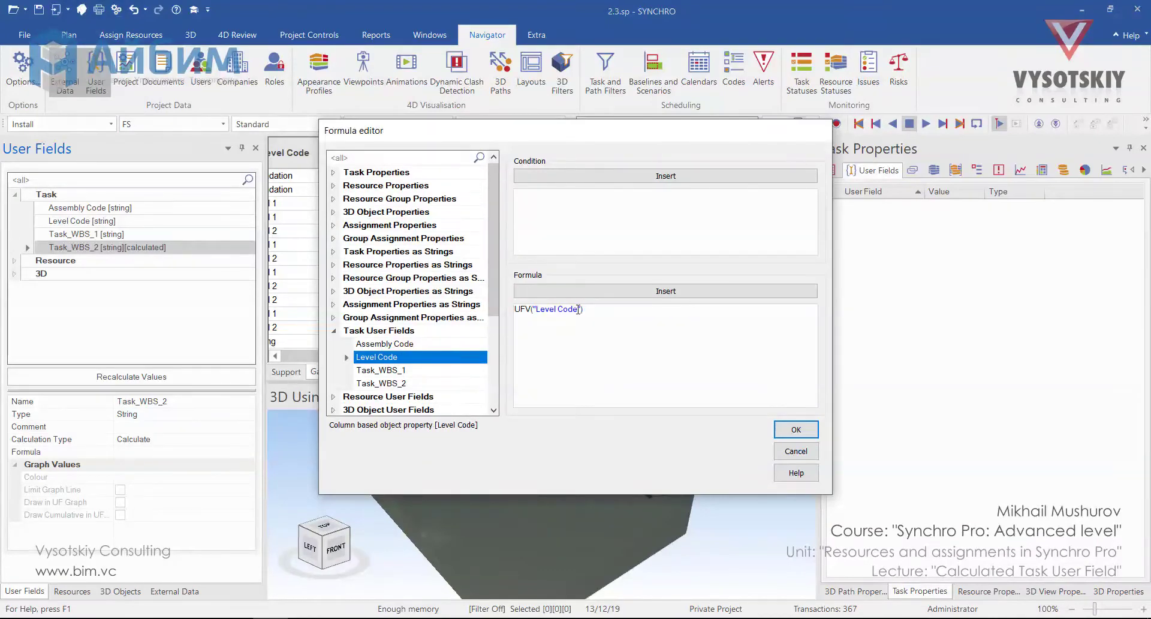
{"action": "left_click", "coordinate": [529, 310]}
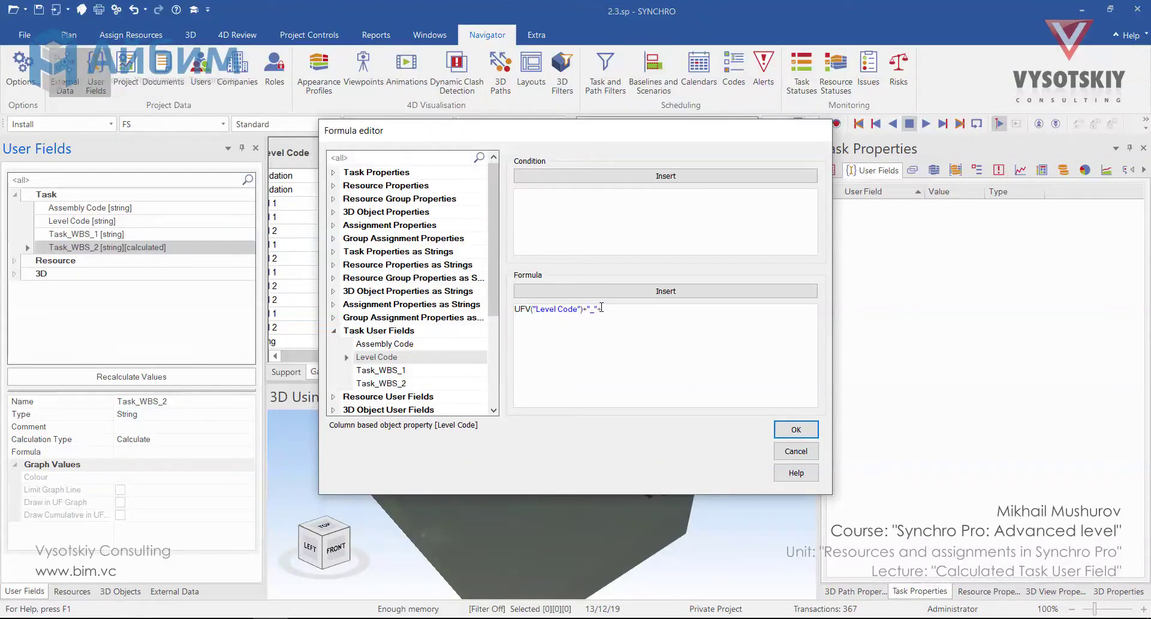
{"action": "double_click", "coordinate": [394, 346]}
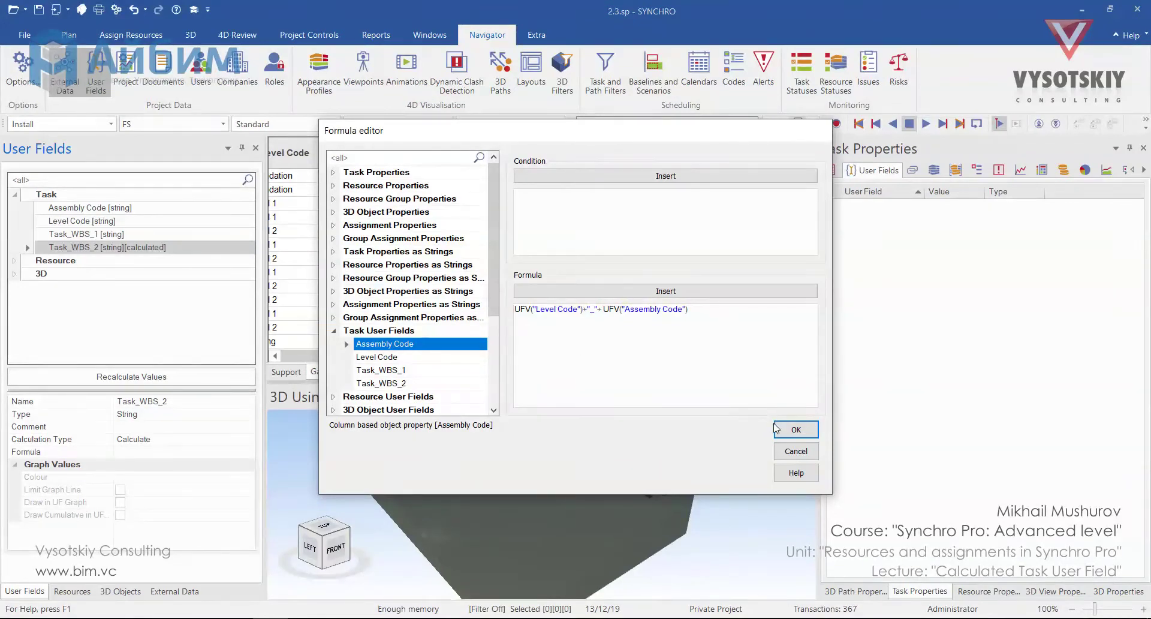
{"action": "left_click", "coordinate": [795, 430]}
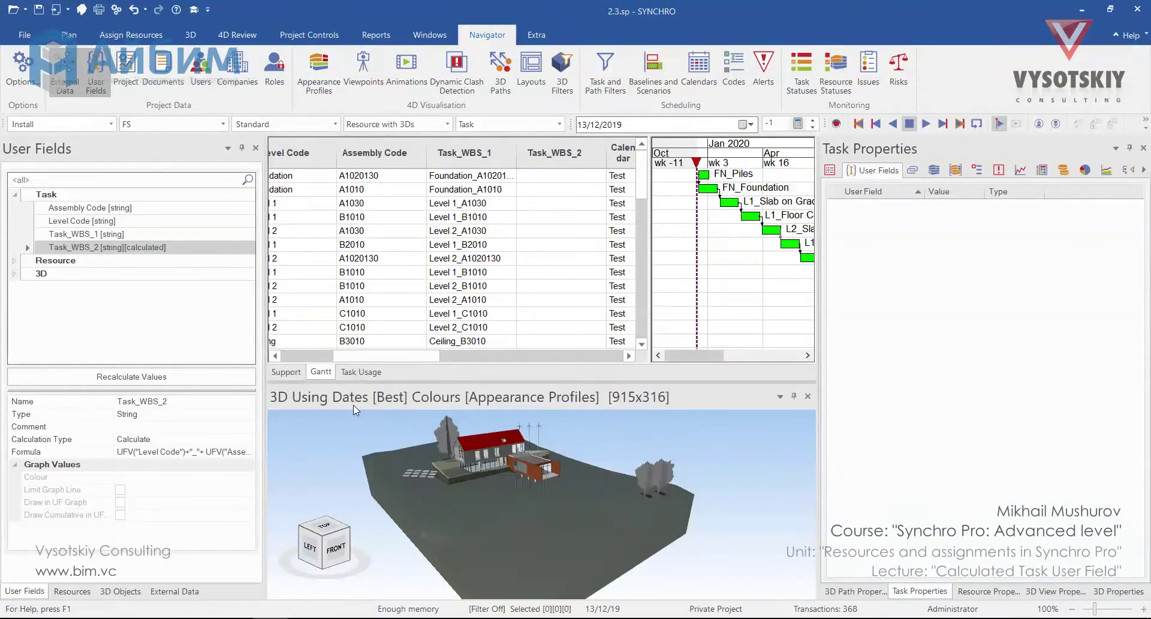
- Recalculate the user field values to fill Task_WBS_2 with combined values like Foundation_A1010
{"action": "left_click", "coordinate": [93, 378]}
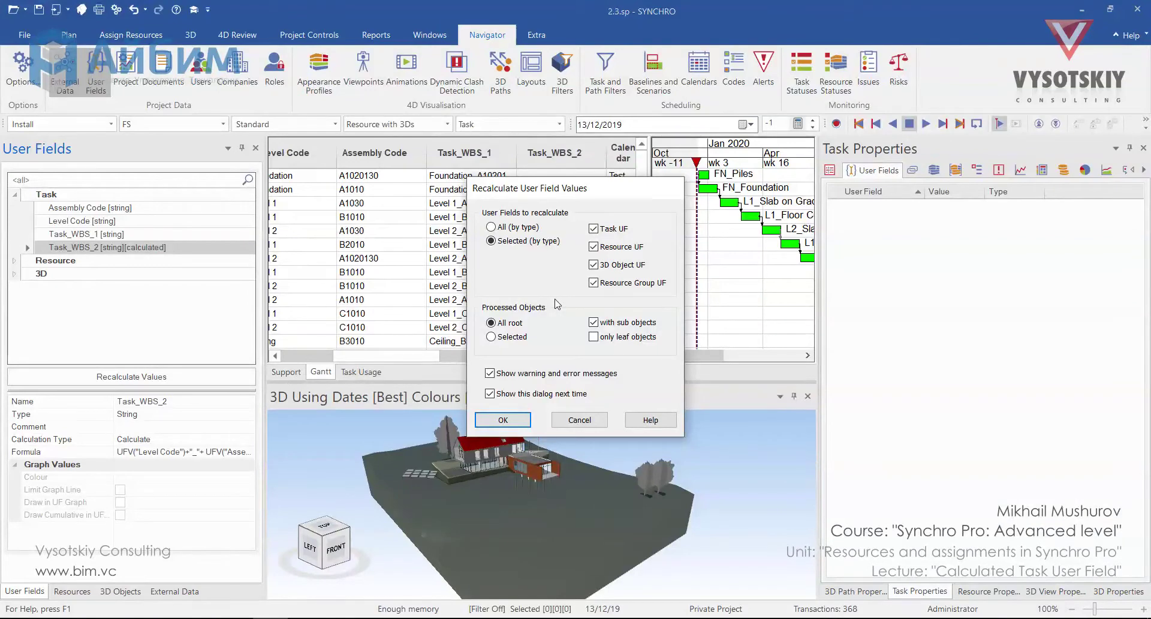
{"action": "left_click", "coordinate": [503, 420]}
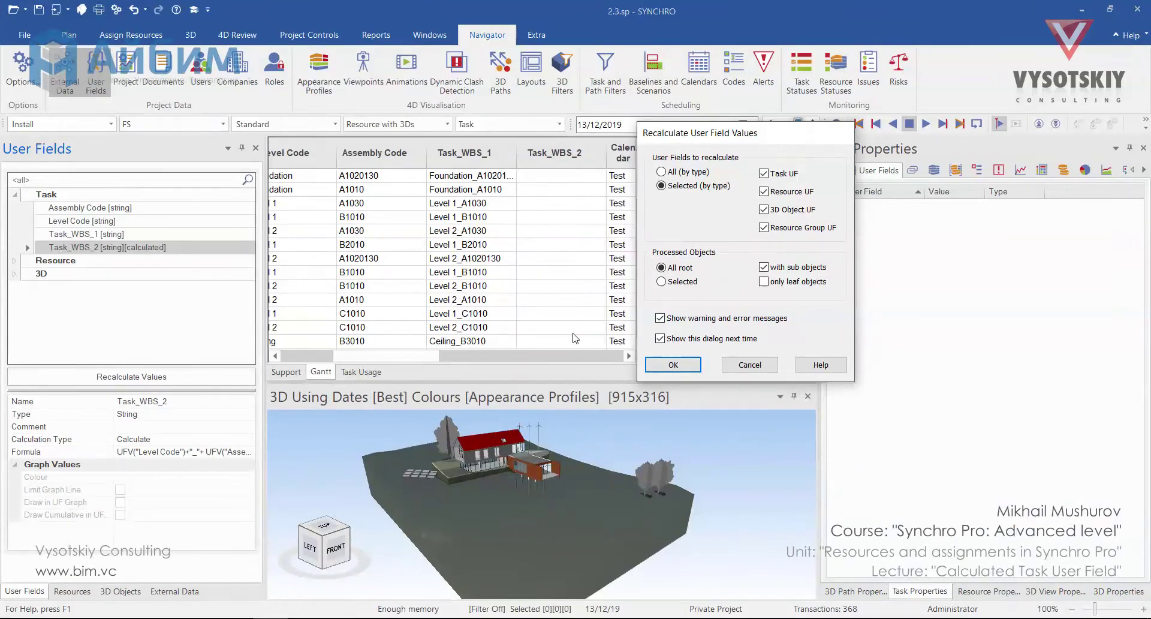
{"action": "left_click", "coordinate": [673, 364]}
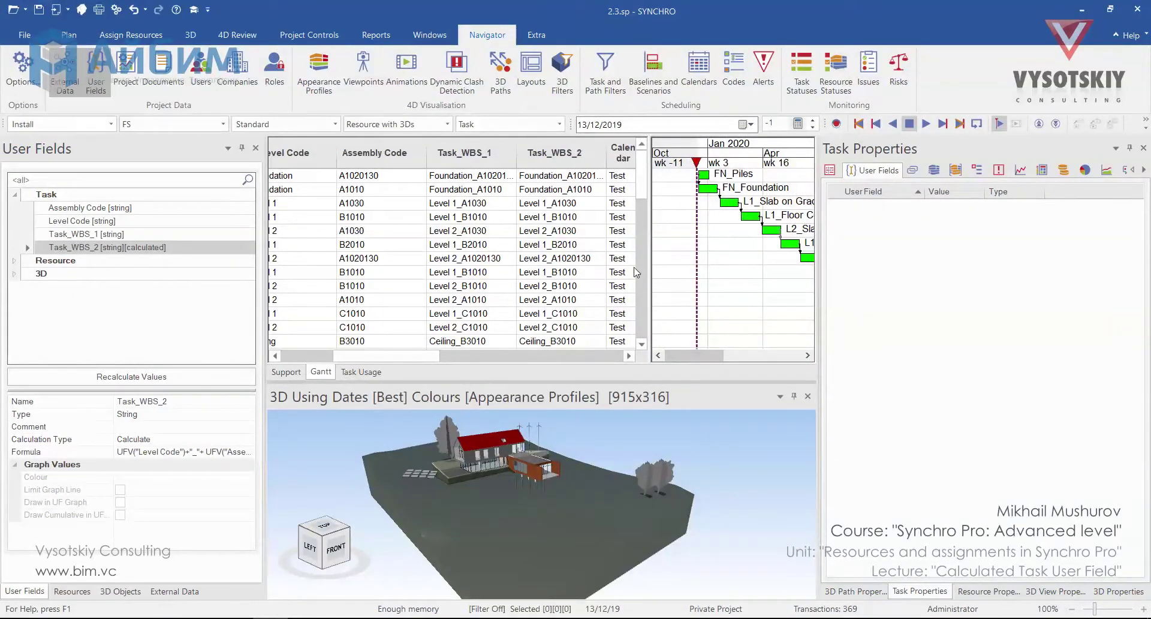
- Widen the Task_WBS_2 column and change the A1020130 task's Level Code from Level 2 to Level 5
{"action": "double_click", "coordinate": [606, 152]}
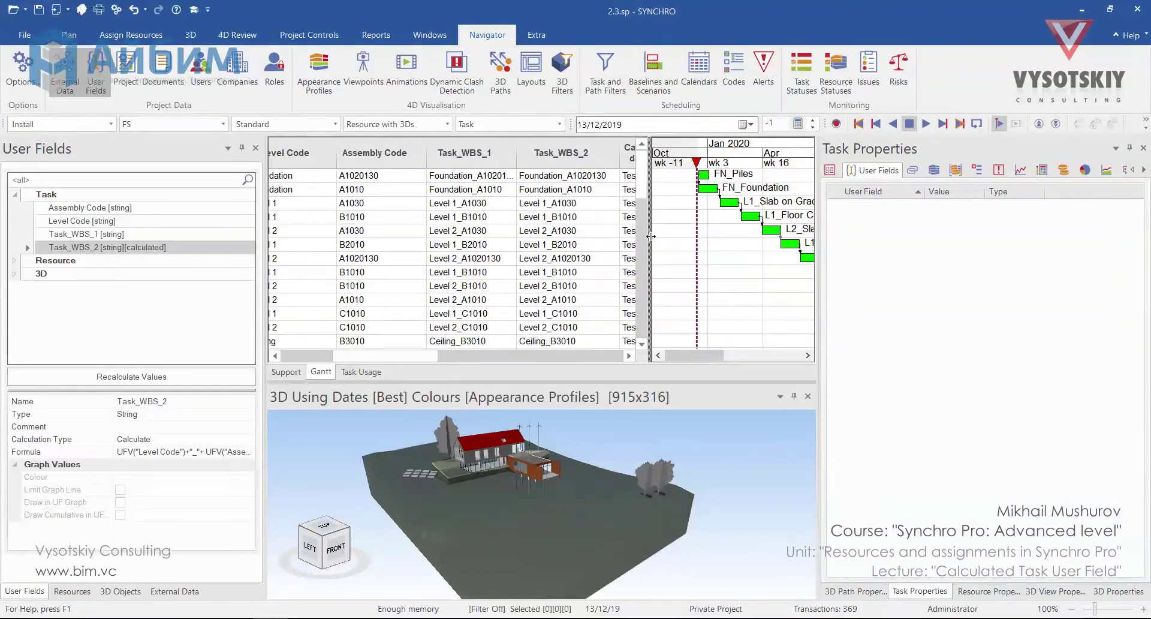
{"action": "left_click_drag", "start_coordinate": [651, 236], "coordinate": [684, 237]}
{"action": "left_click", "coordinate": [343, 263]}
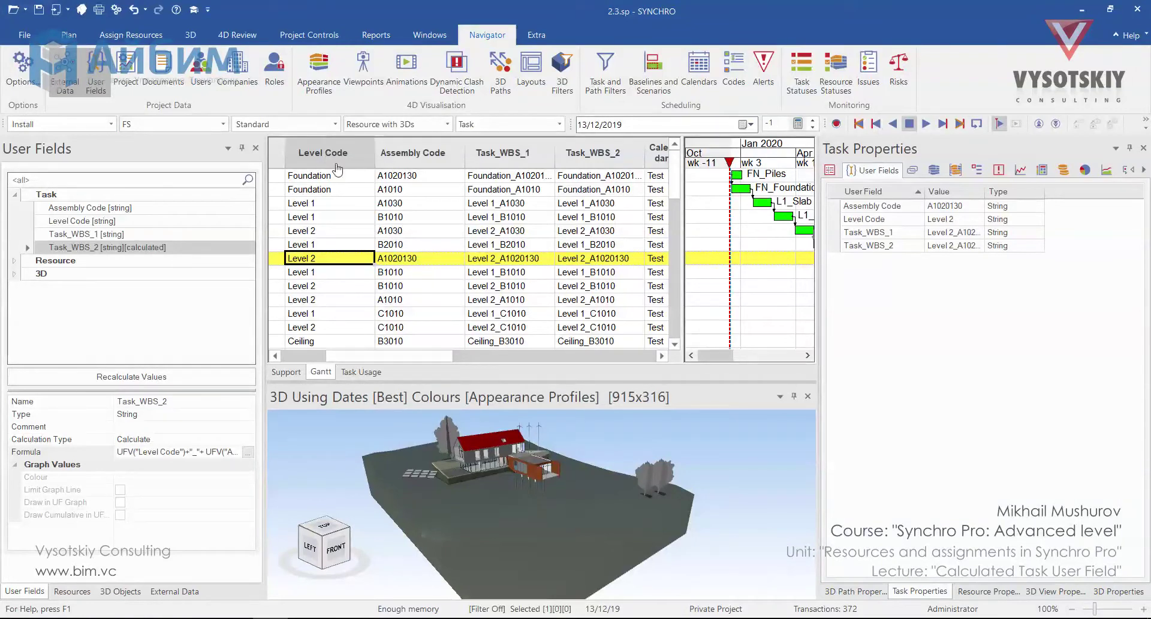
{"action": "left_click", "coordinate": [316, 260]}
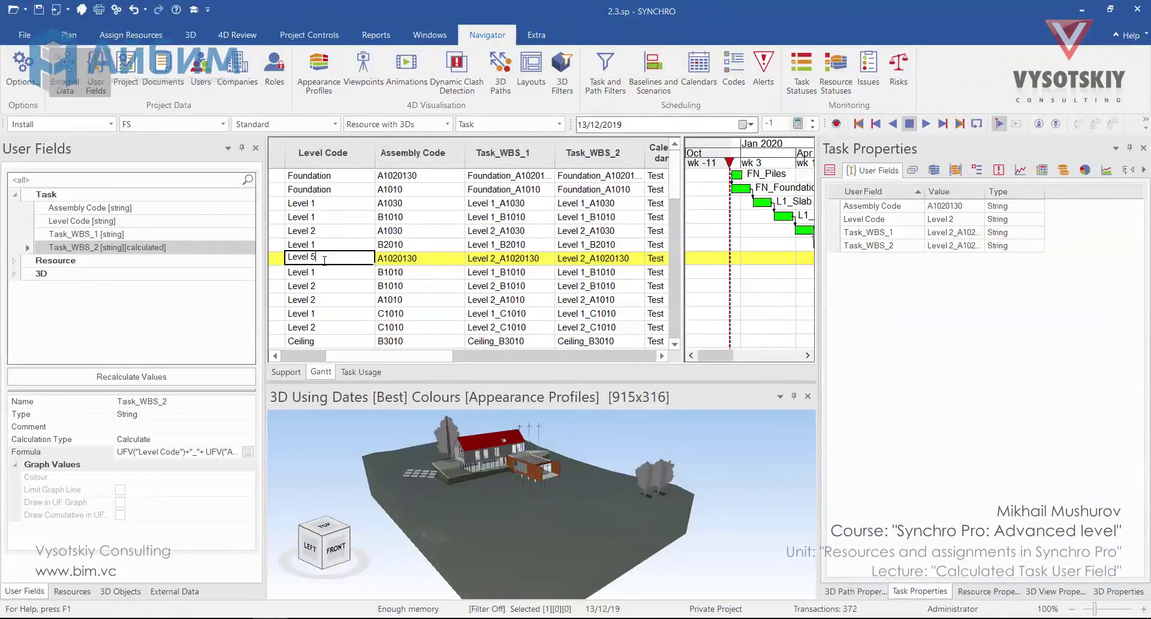
{"action": "type", "text": "5"}
{"action": "key", "text": "Return"}
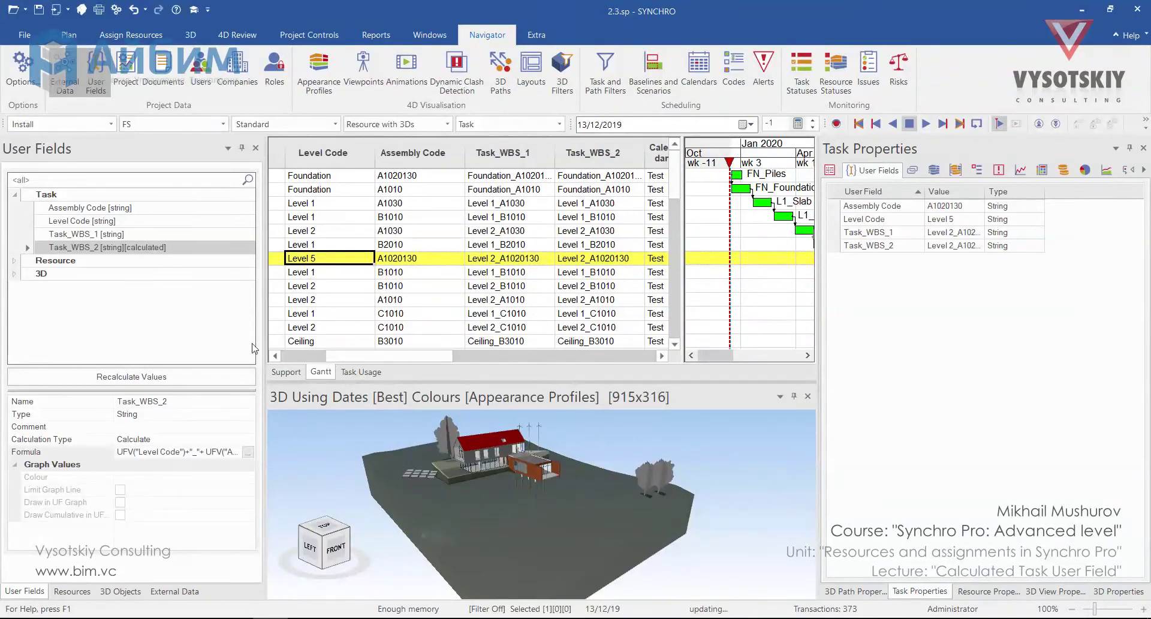
- Recalculate user field values so Task_WBS_2 updates to Level 5_A1020130
{"action": "left_click", "coordinate": [141, 376]}
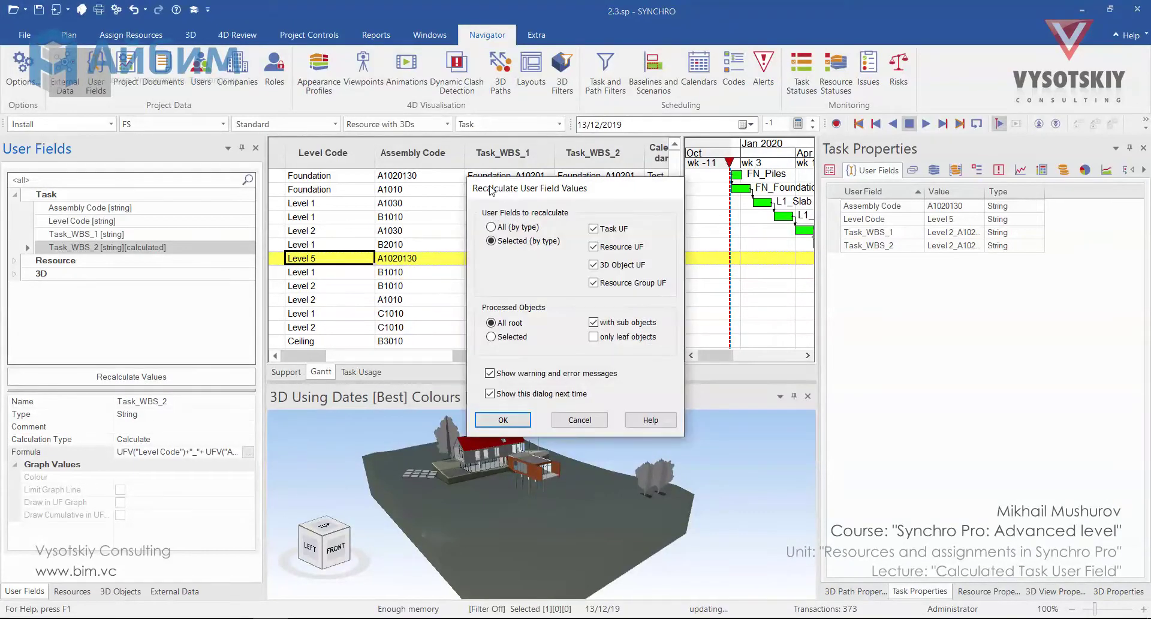
{"action": "left_click_drag", "start_coordinate": [492, 190], "coordinate": [682, 136]}
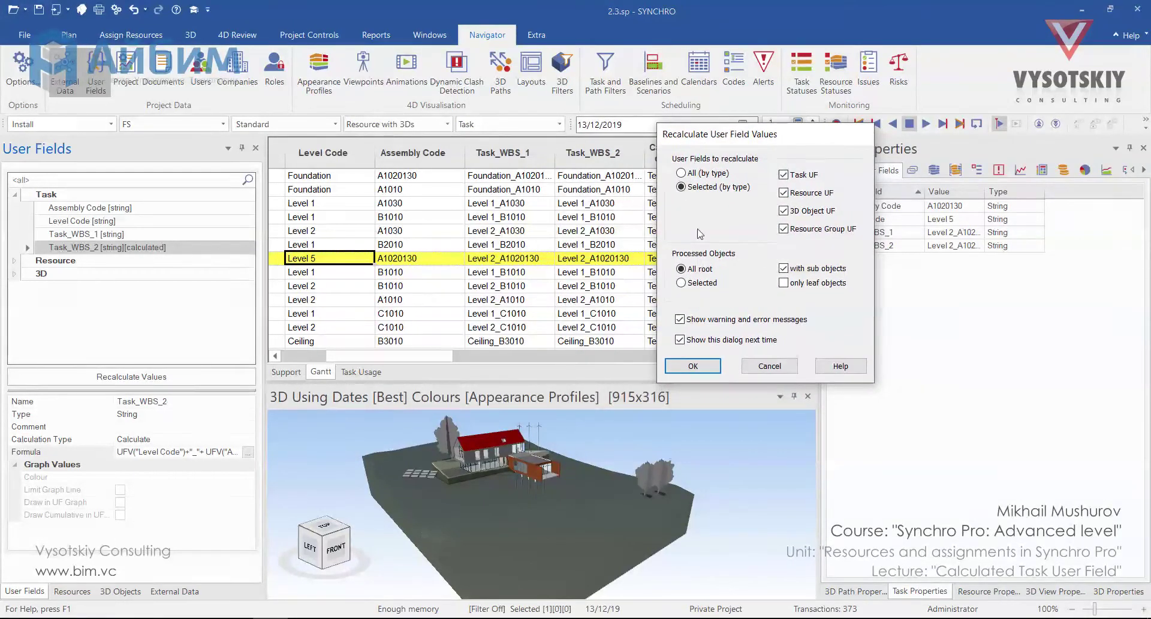
{"action": "left_click", "coordinate": [693, 366]}
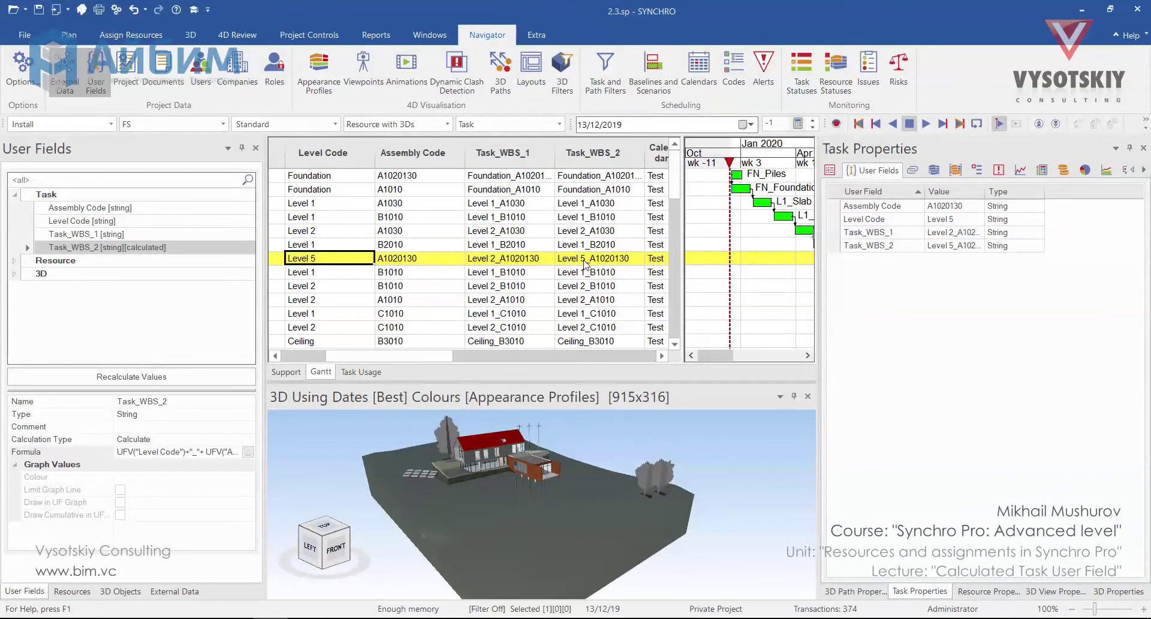